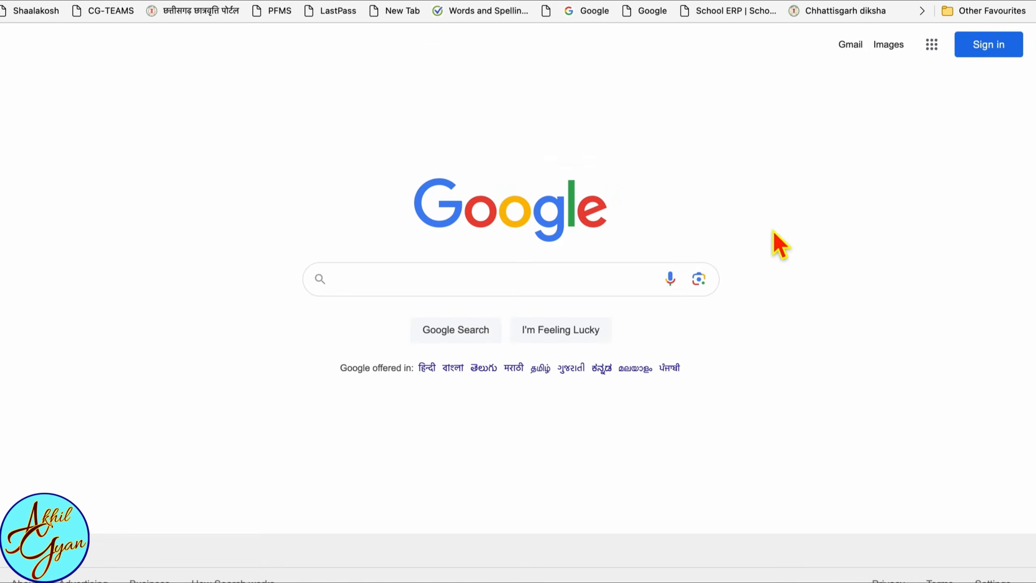
- Search Google for "udise plus", open the UDISE+ site and go to the Teacher Module login page
click(534, 288)
text(udise)
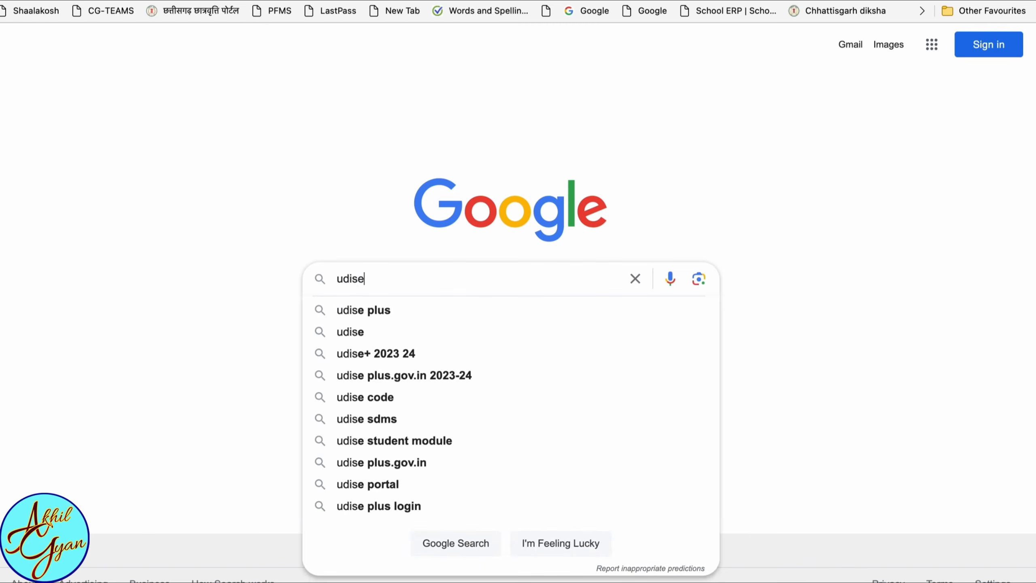
click(494, 310)
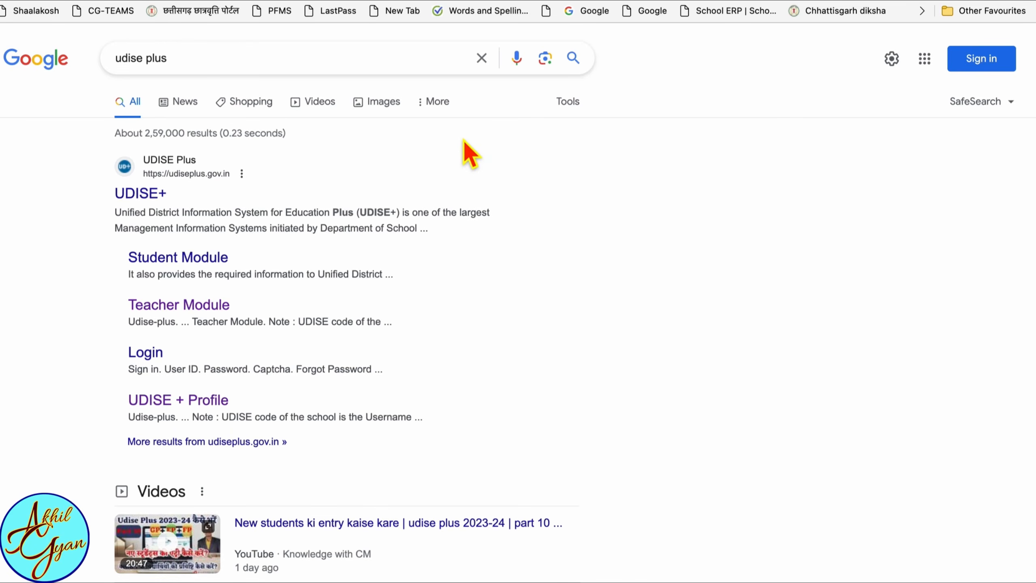
click(146, 194)
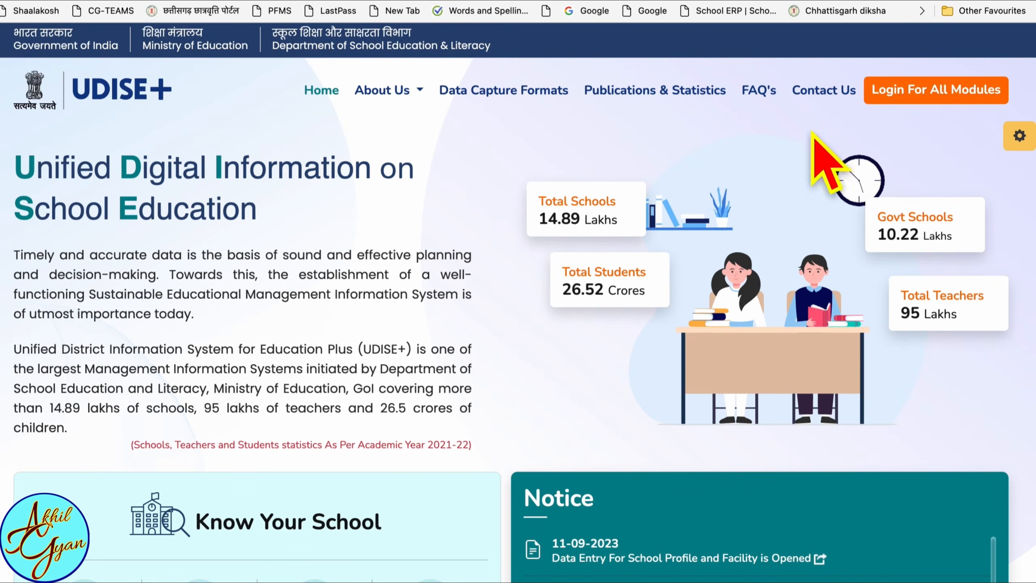
click(928, 94)
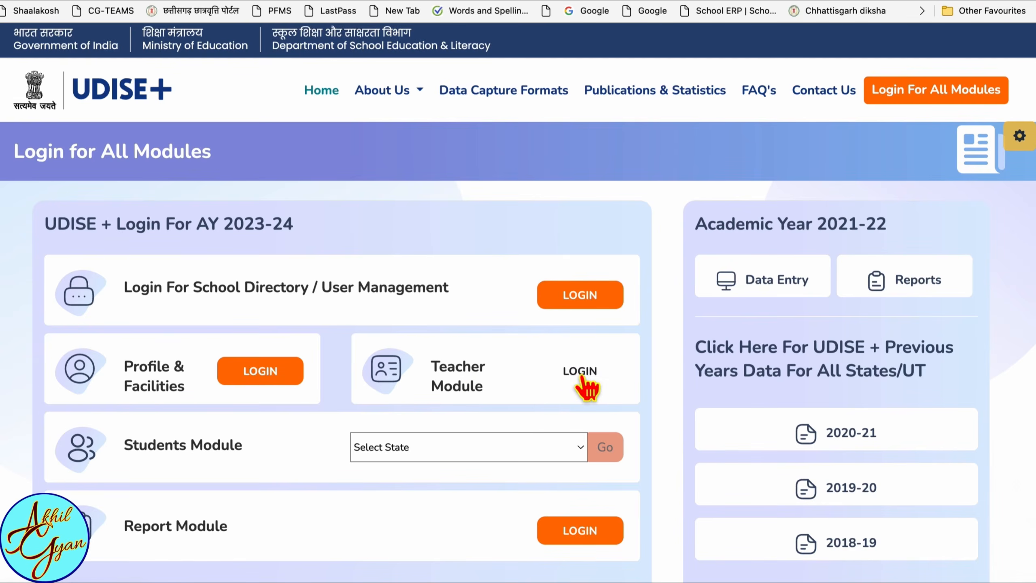
click(582, 379)
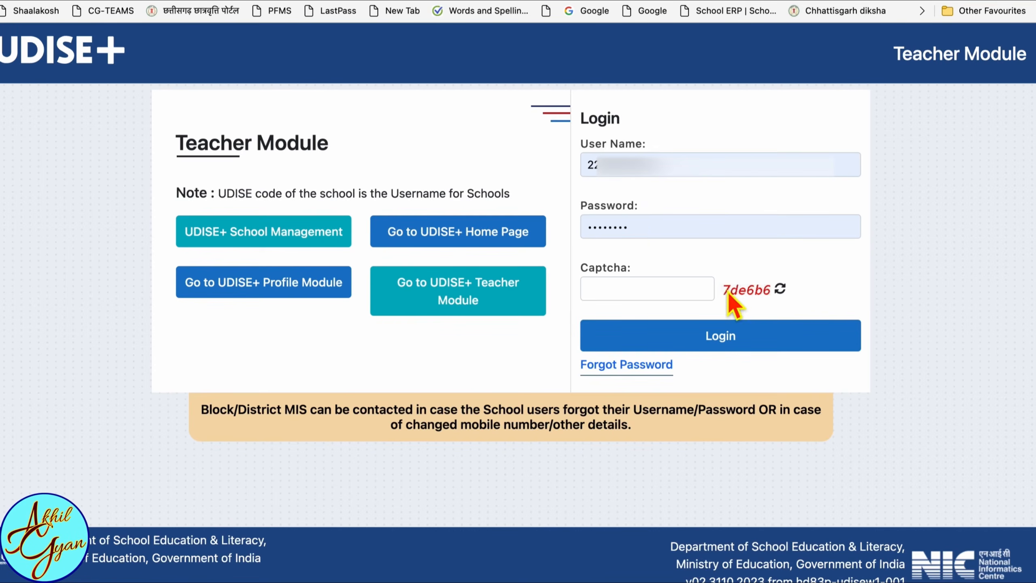
- Enter the displayed captcha code and log in to the Teacher Module with the prefilled school credentials
click(654, 298)
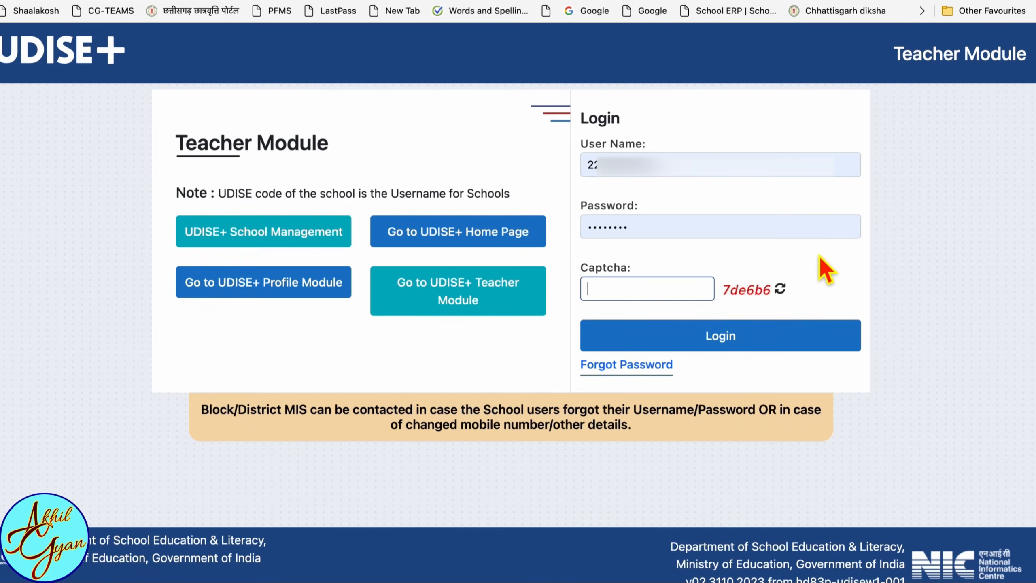
text(7de6b6)
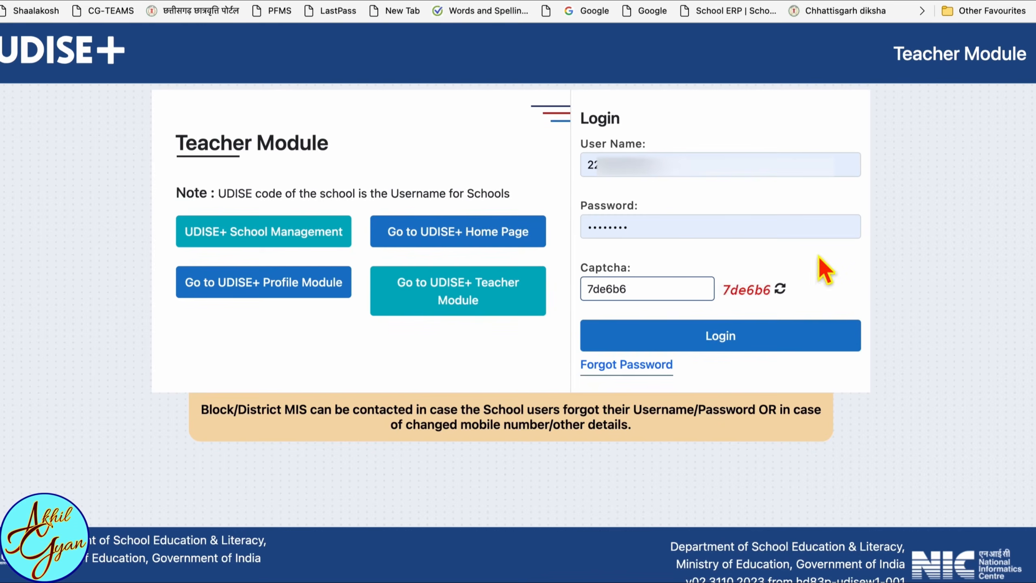
click(728, 341)
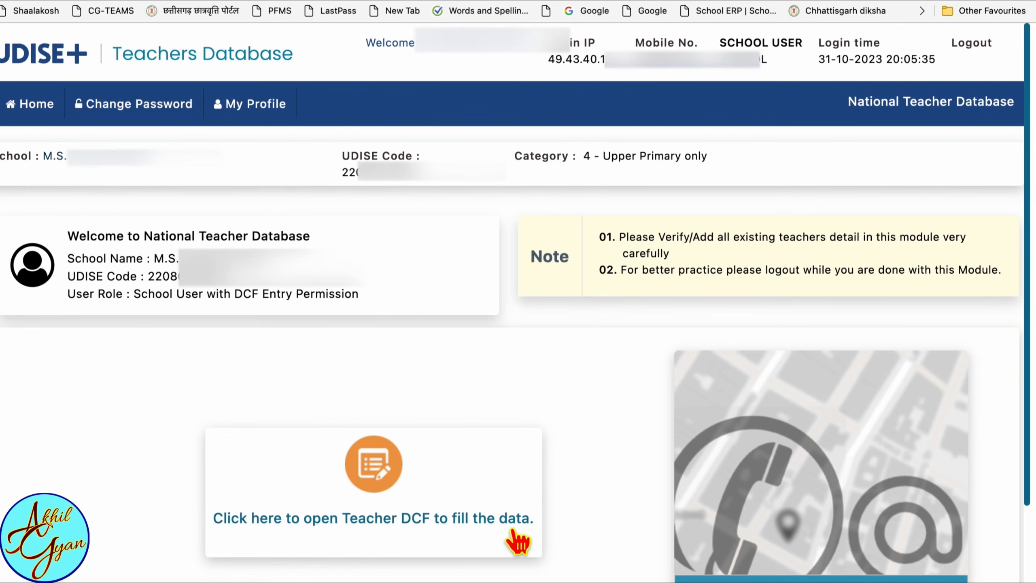
- Open the Teacher DCF, list the incomplete teaching staff and highlight the National Teacher Code label in the first record
click(377, 476)
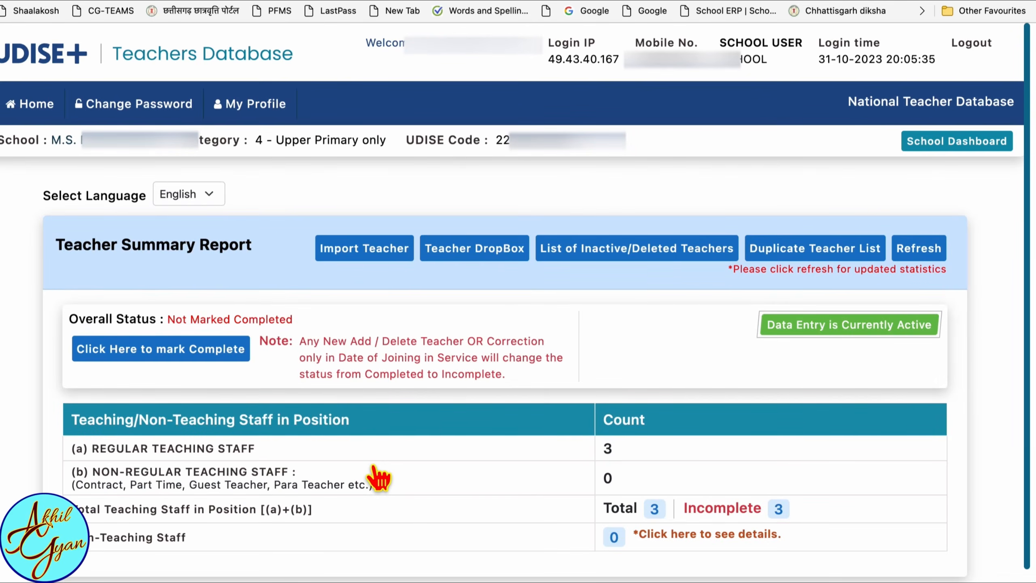
scroll(383, 482, down, 2)
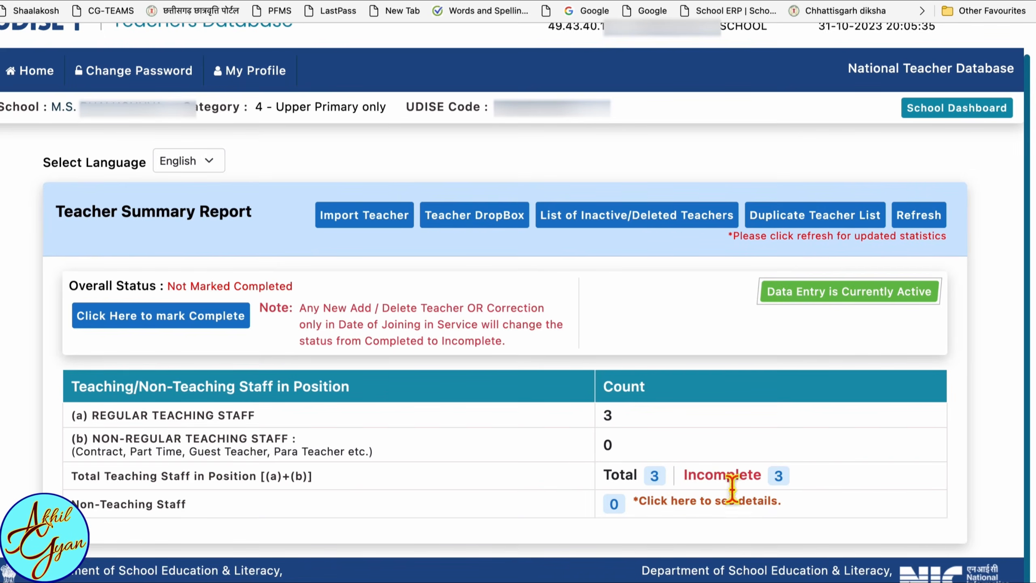
click(779, 476)
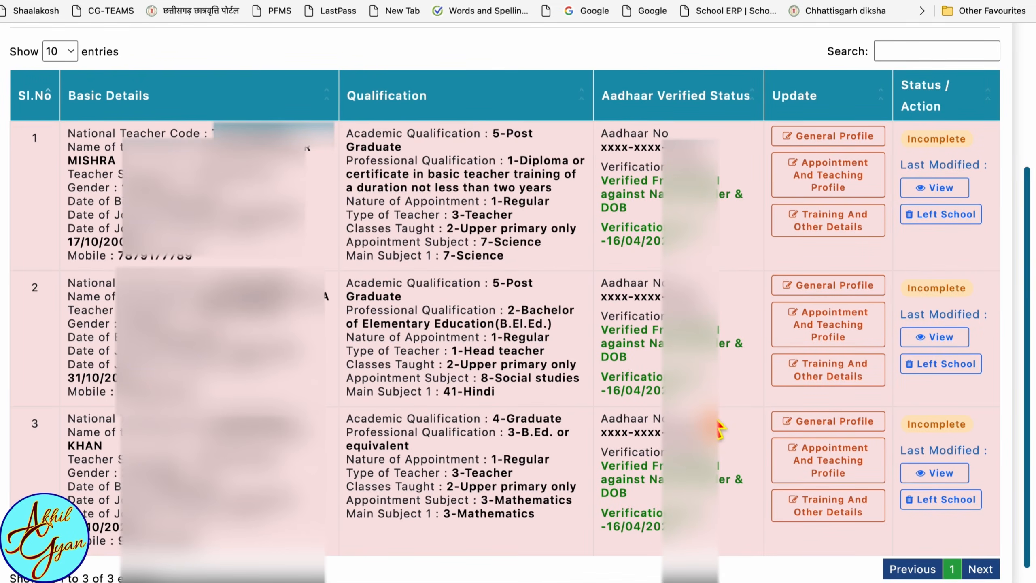
scroll(65, 139, down, 1)
drag(66, 133, 207, 138)
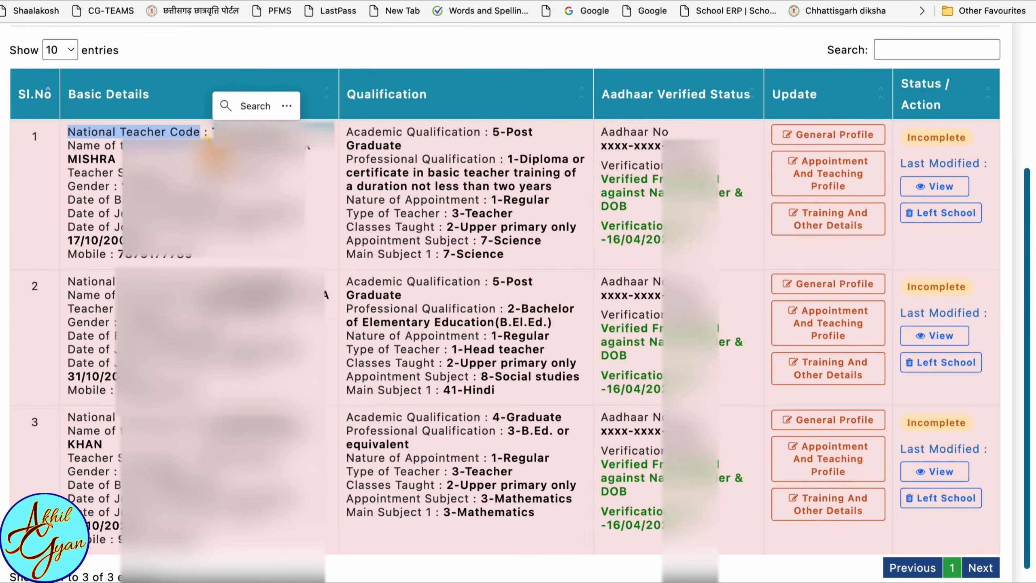
click(185, 140)
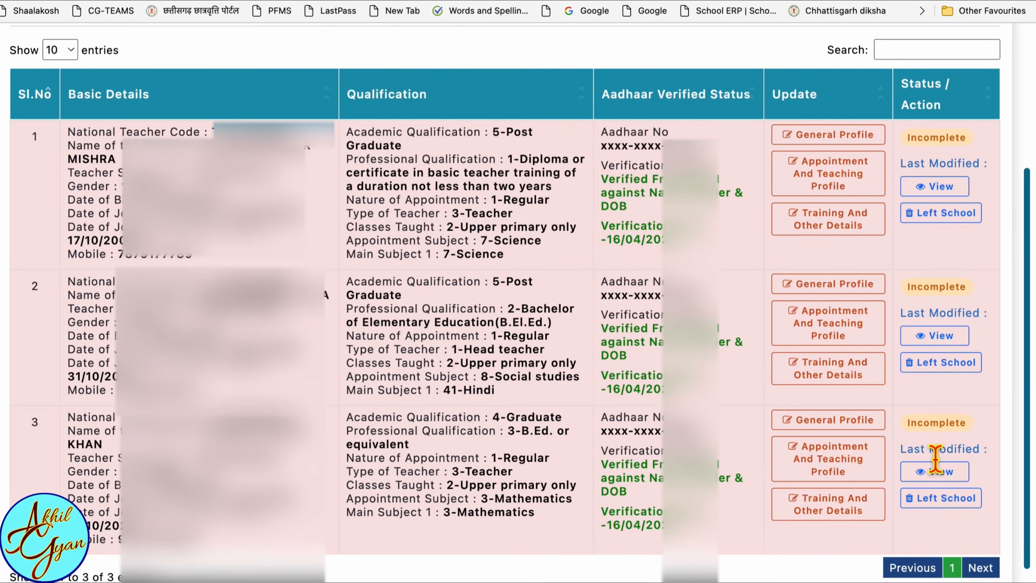
- Start the Left School process for the first listed teacher with the reason 4-Transferred/Shifted to Another School
scroll(956, 247, down, 1)
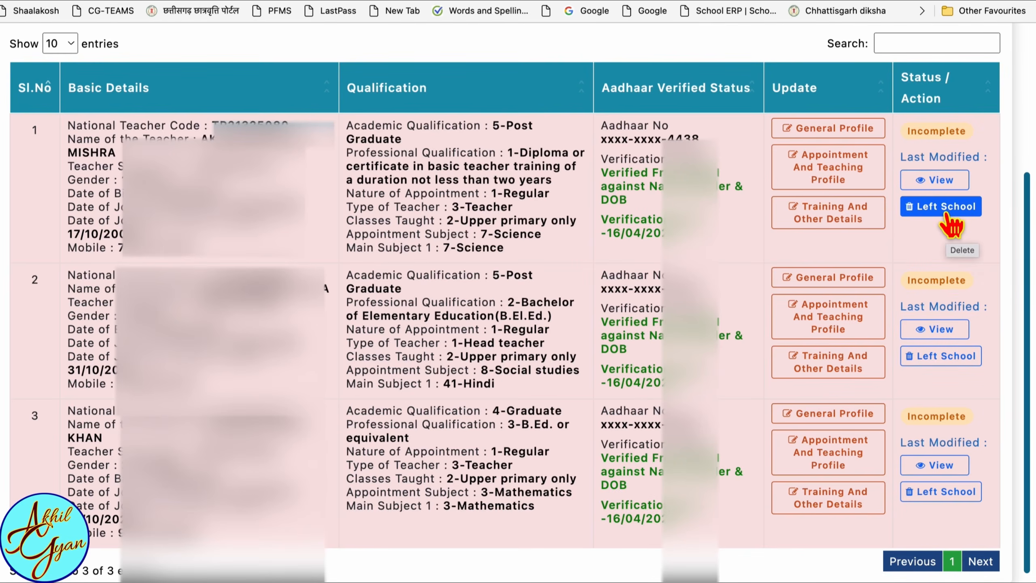
click(950, 226)
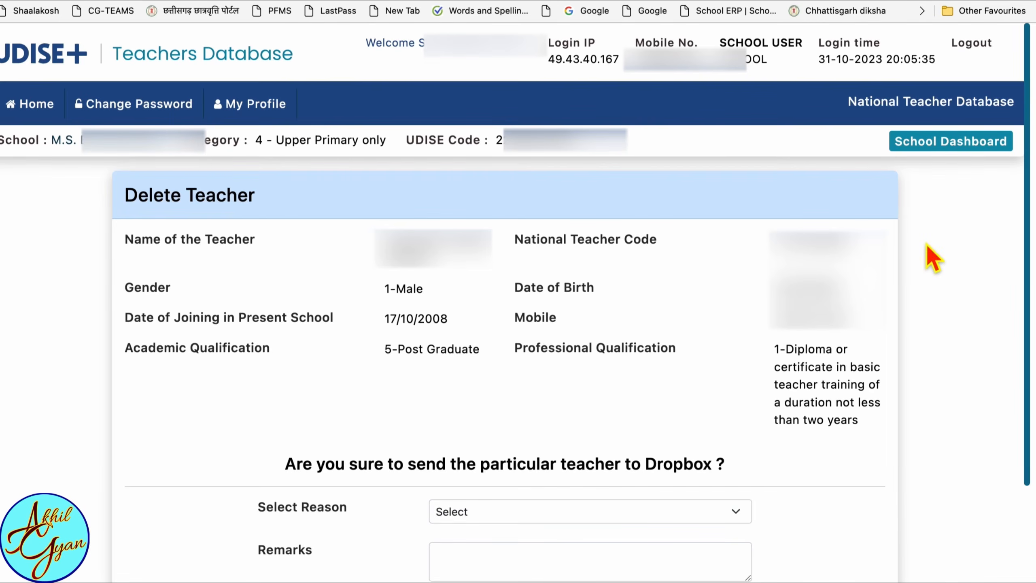
scroll(438, 371, down, 4)
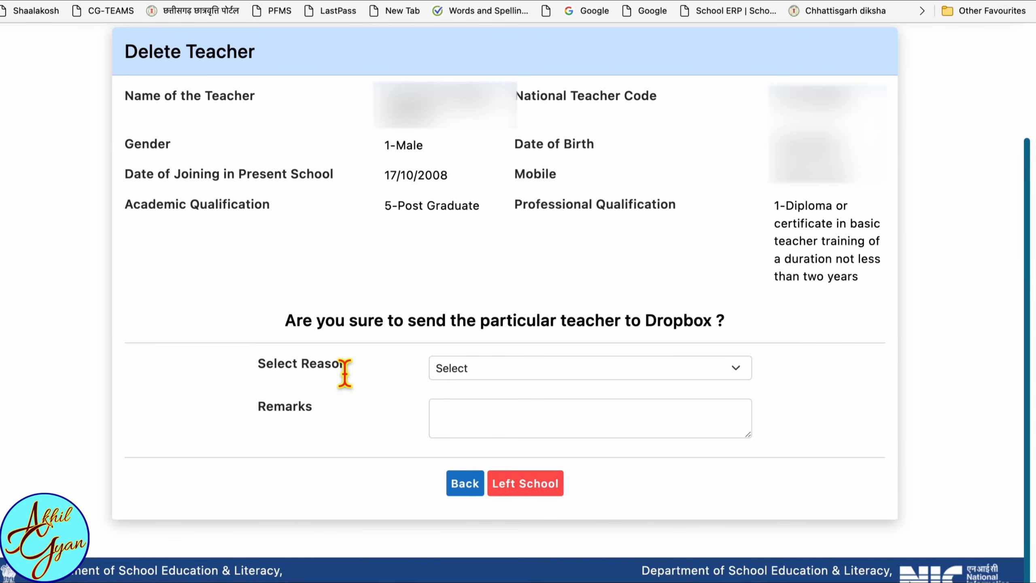
click(570, 371)
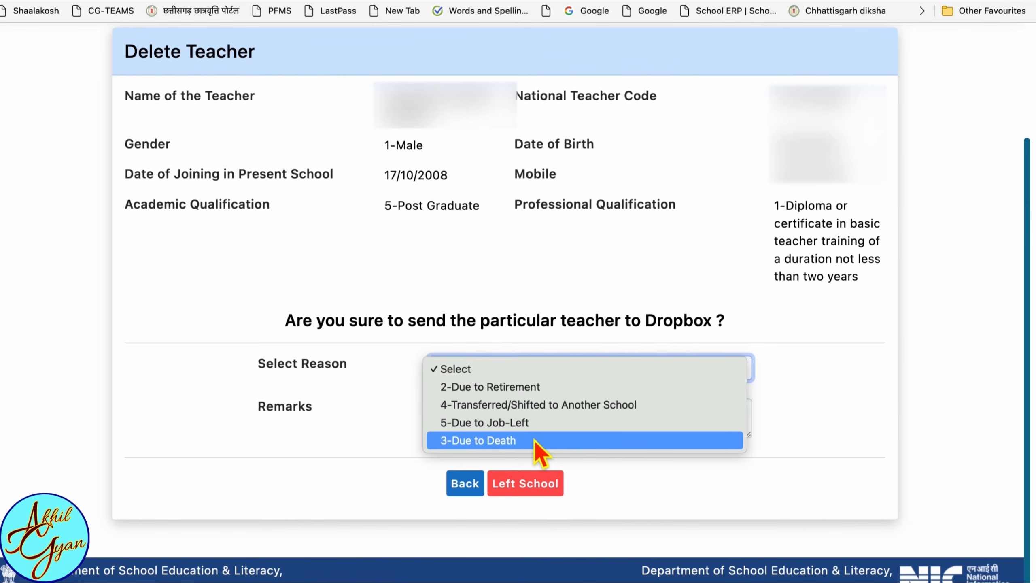
click(549, 407)
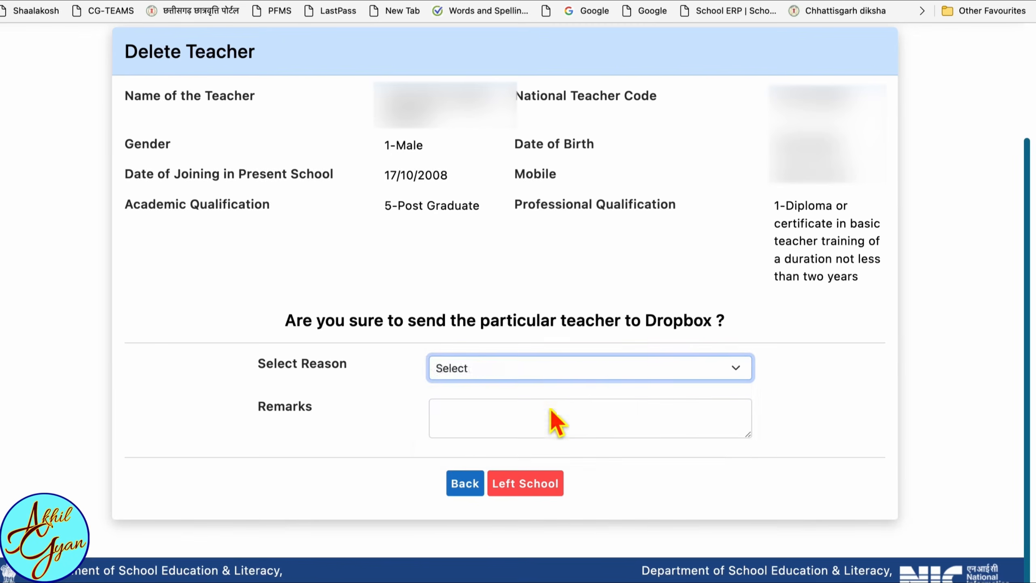
- Enter the remark "For check this facility" and last service date 01/10/2023, and confirm sending the teacher to Dropbox
click(523, 431)
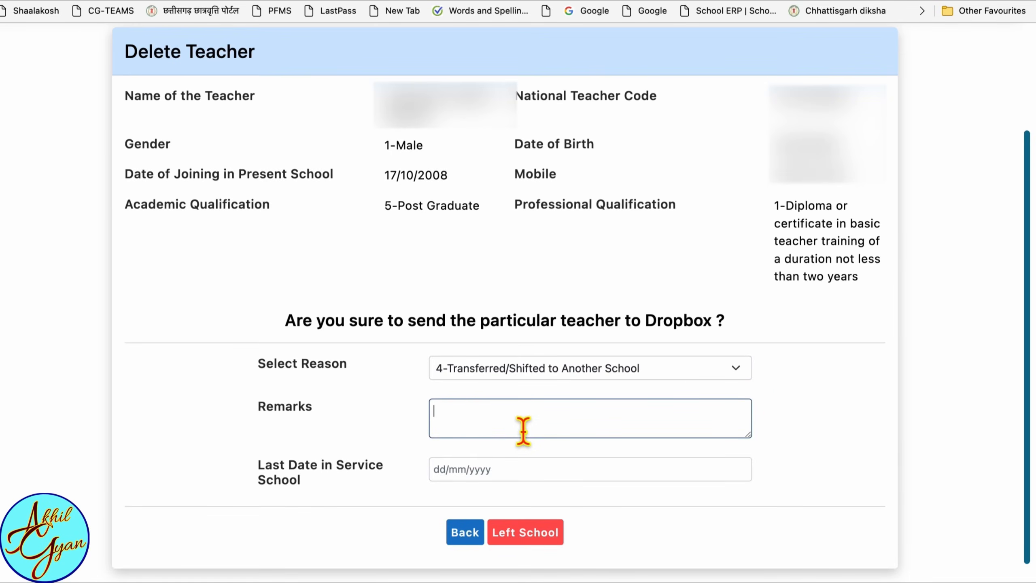
click(609, 472)
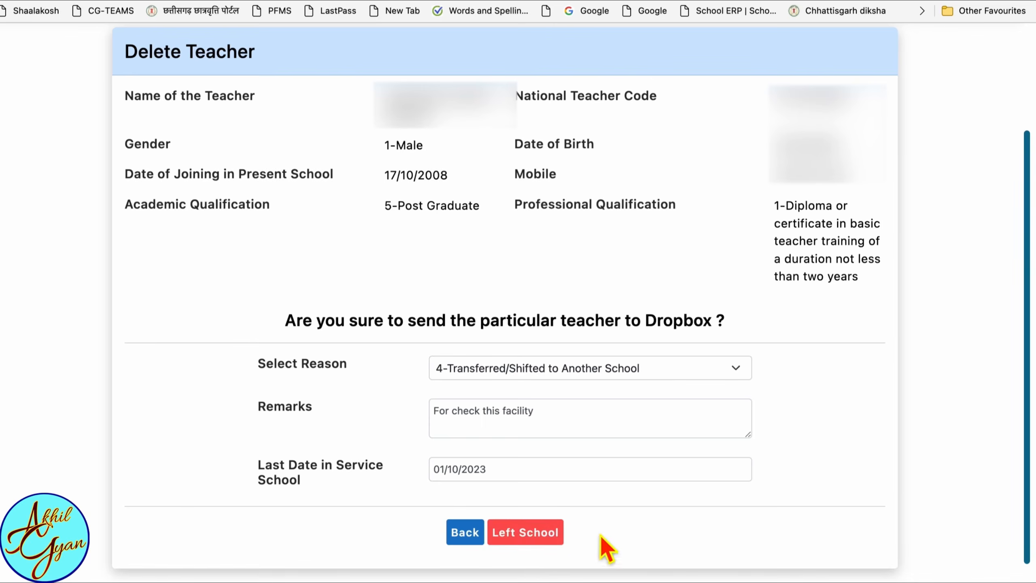
click(534, 534)
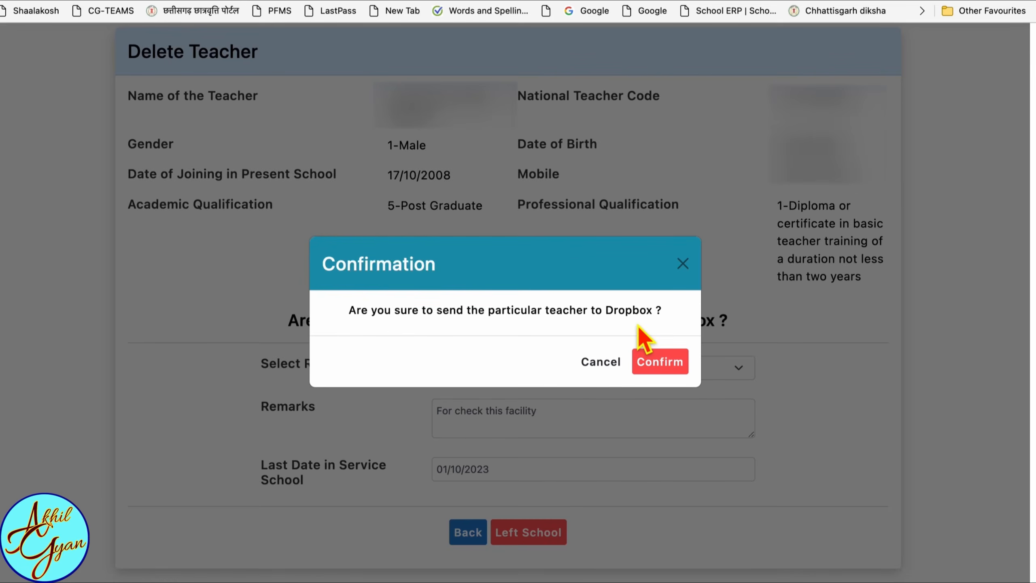
click(659, 360)
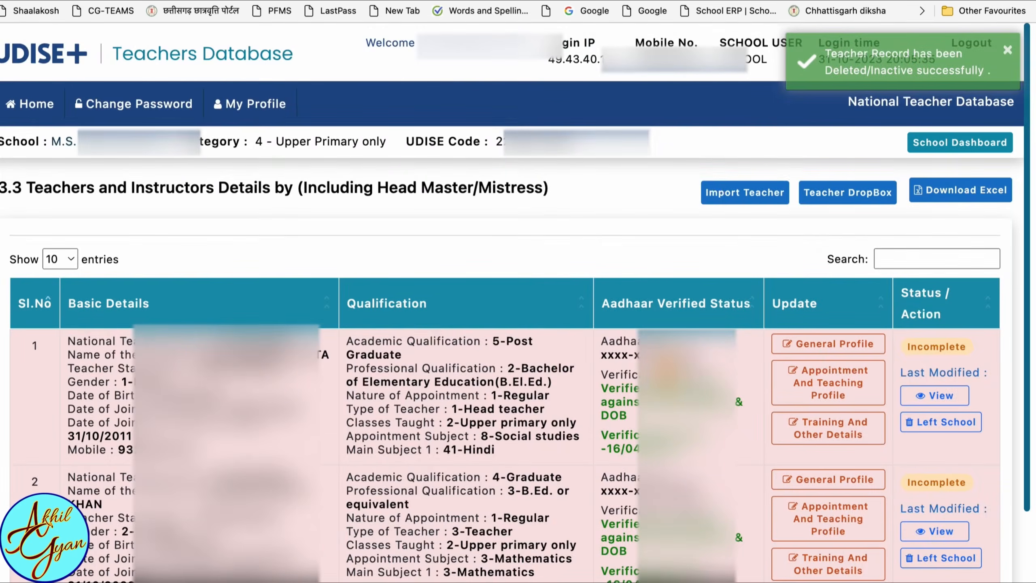
- Open the Teacher DropBox and search it with the school's UDISE code
scroll(517, 302, down, 3)
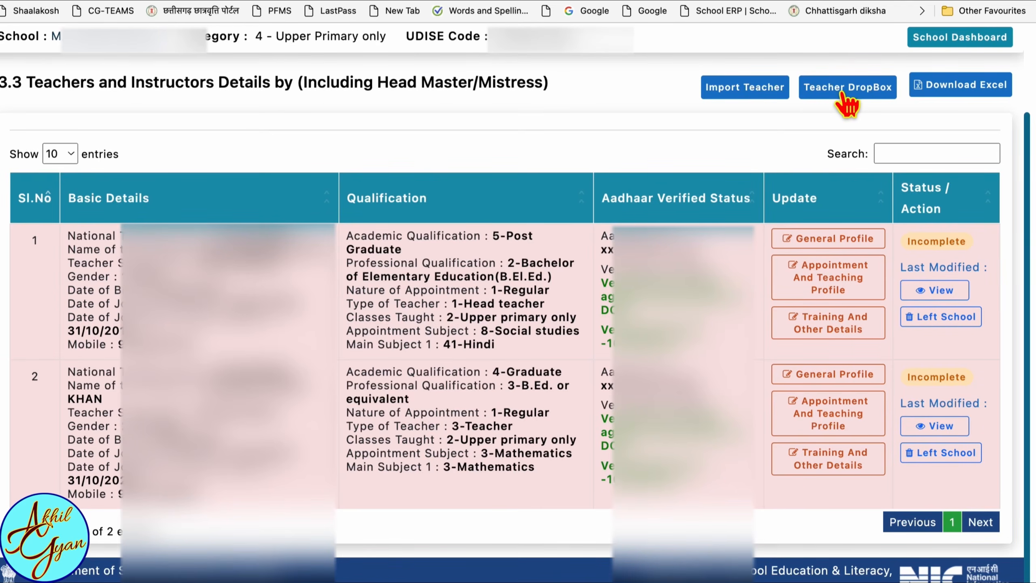
click(842, 93)
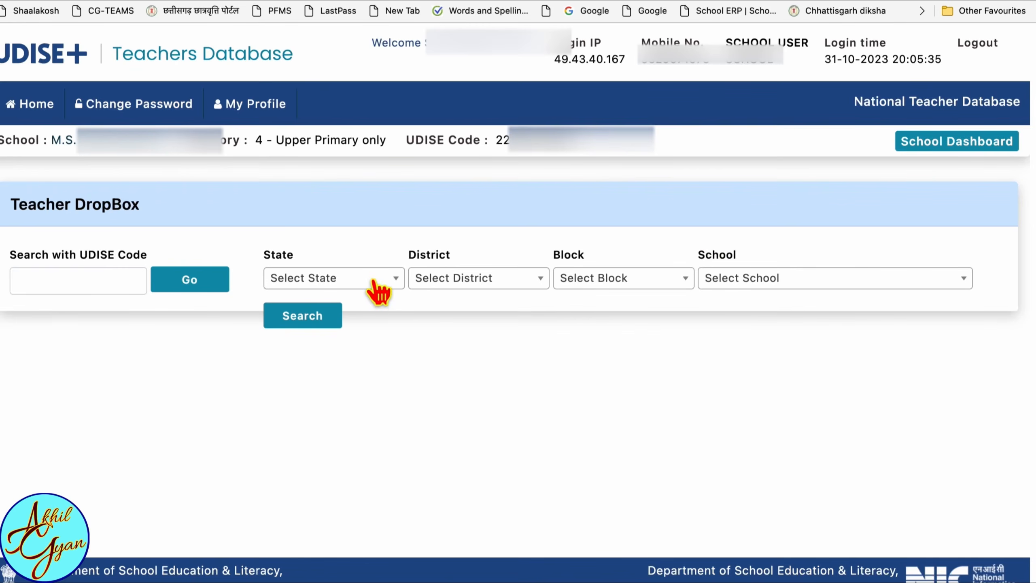
click(125, 297)
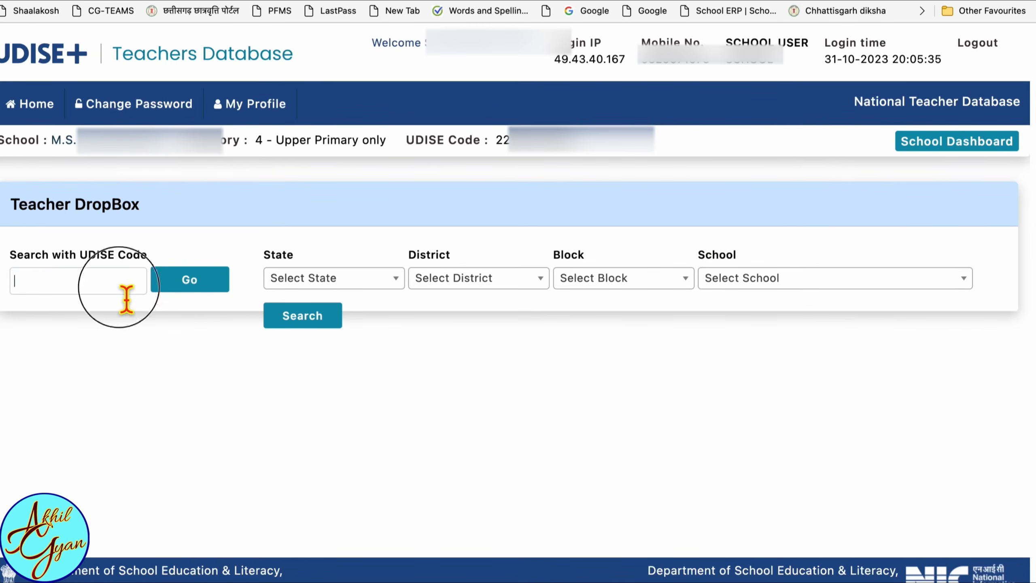
key(super+v)
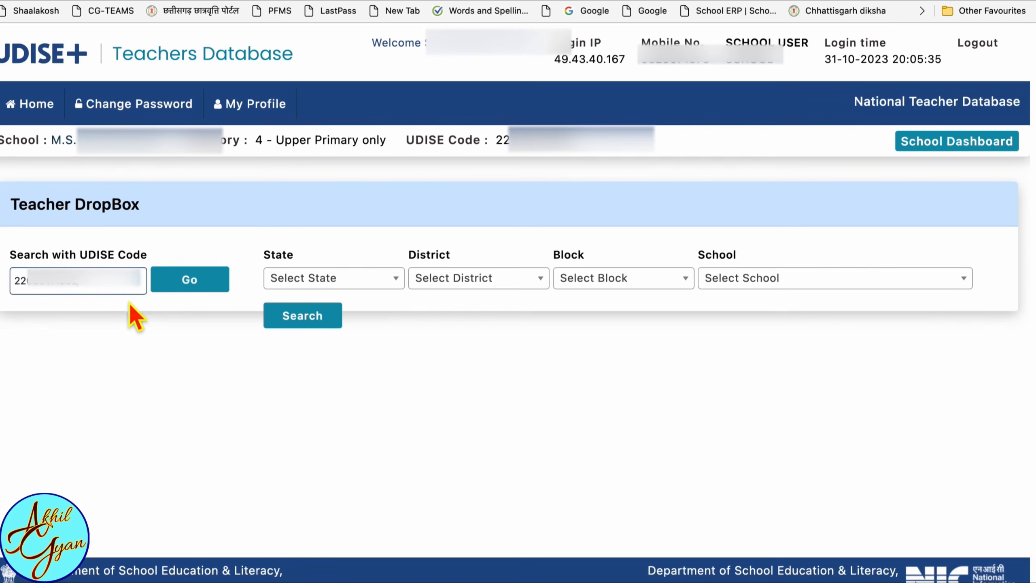
click(173, 288)
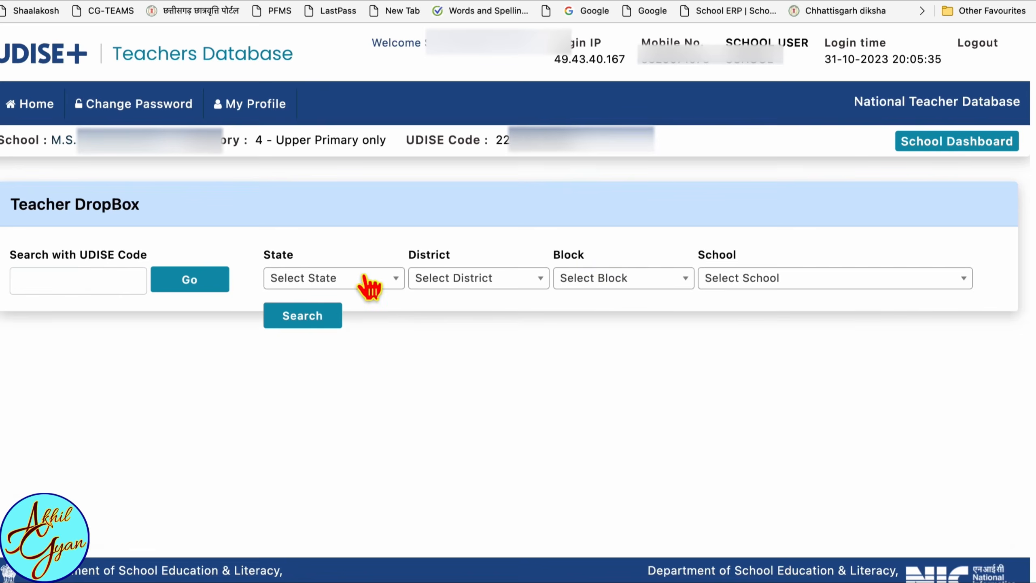
- Search the Teacher DropBox by state CHHATTISGARH and the school's district, block and name, and select the listed teacher's national code
click(369, 286)
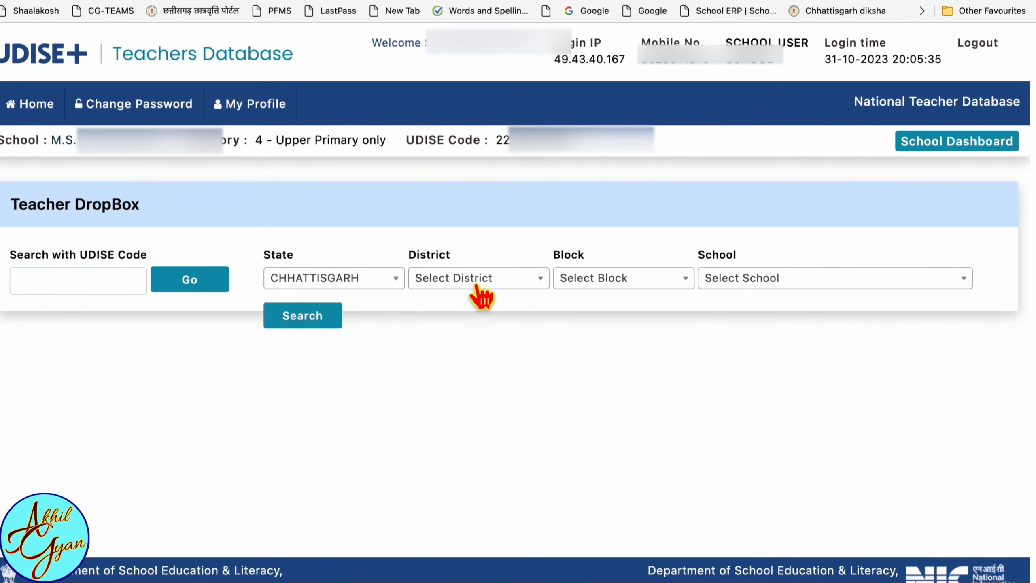
click(480, 281)
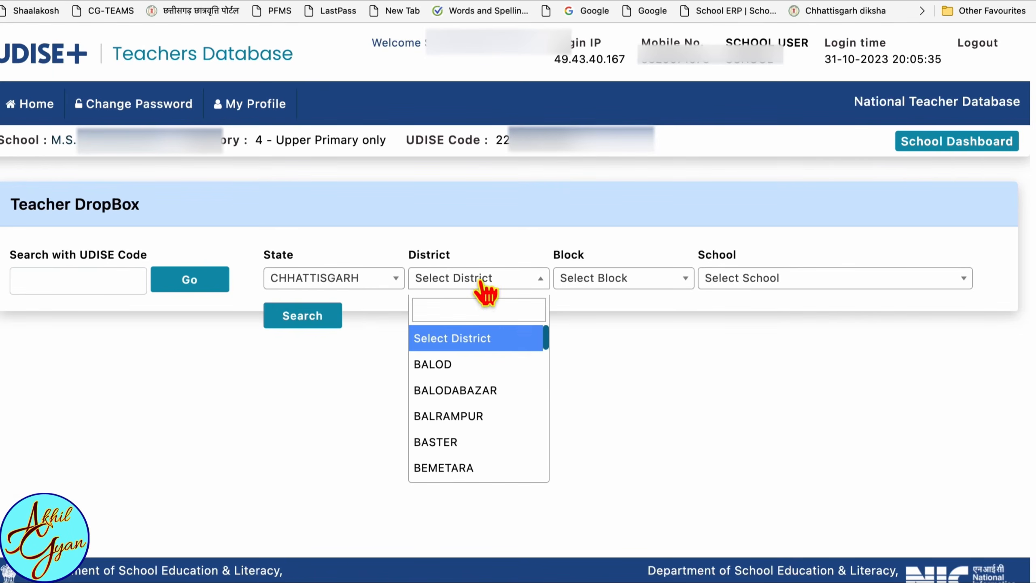
scroll(476, 398, down, 5)
click(469, 392)
click(624, 286)
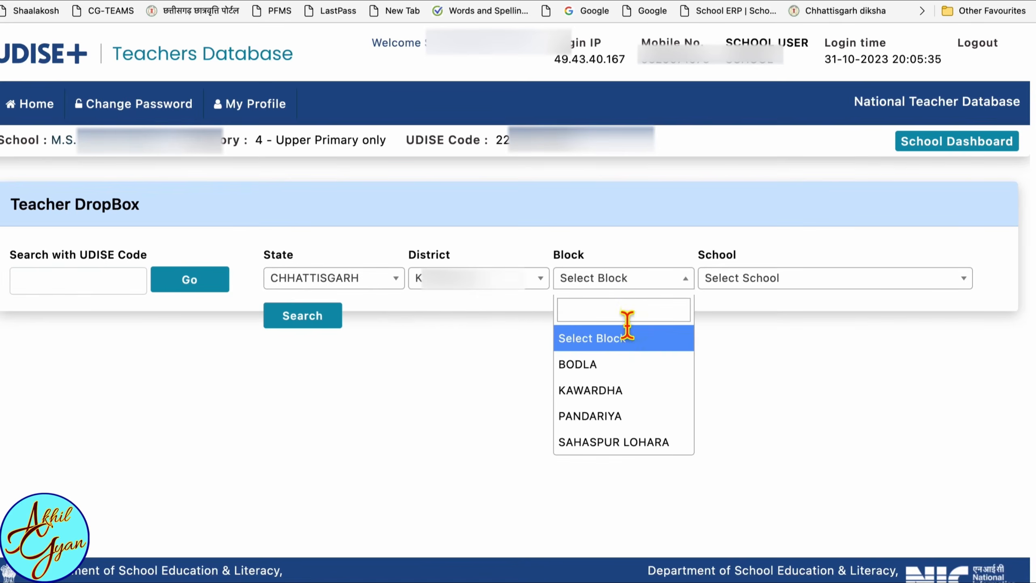
click(617, 363)
click(783, 286)
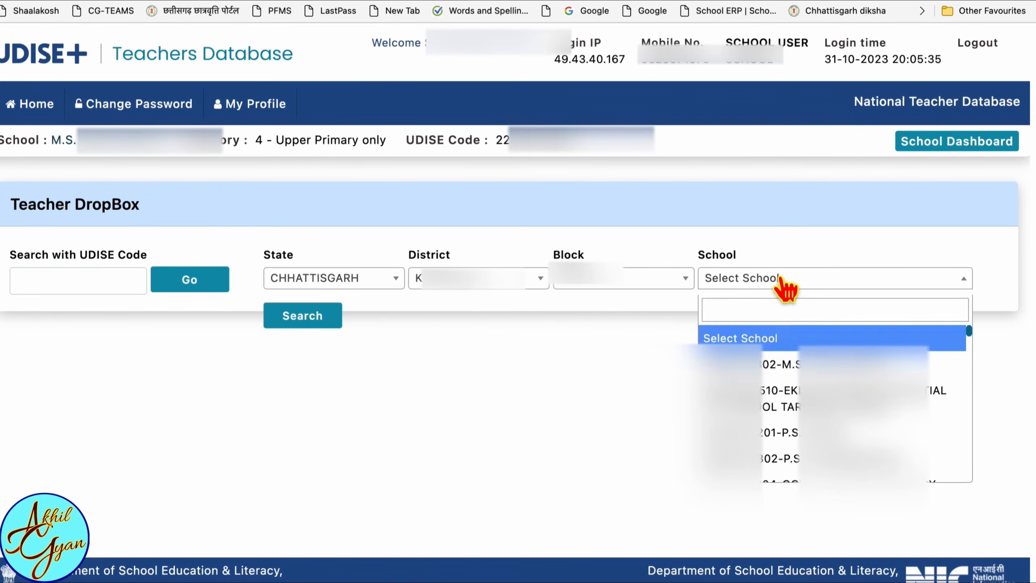
click(718, 365)
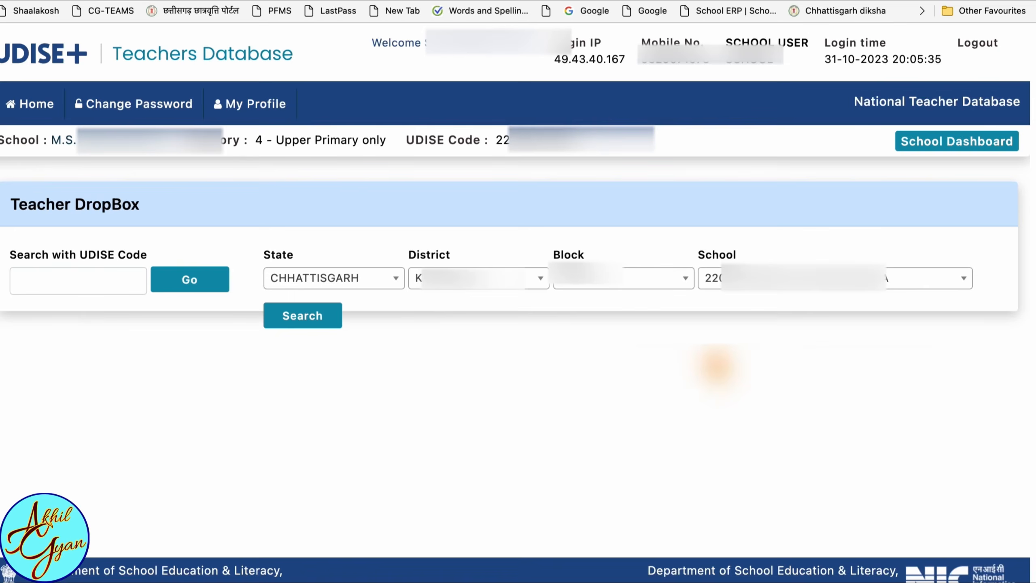
click(310, 327)
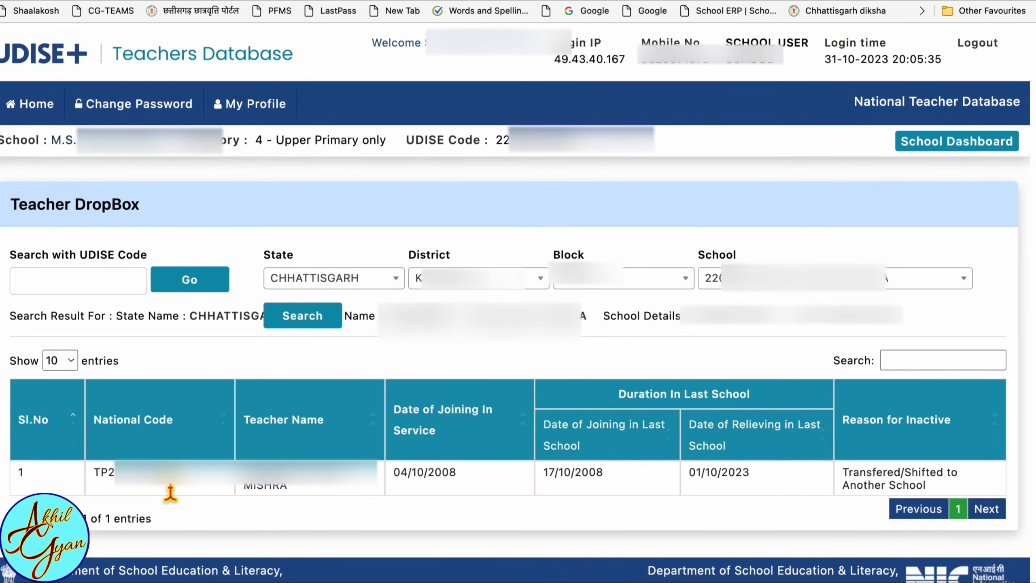
drag(169, 490, 108, 482)
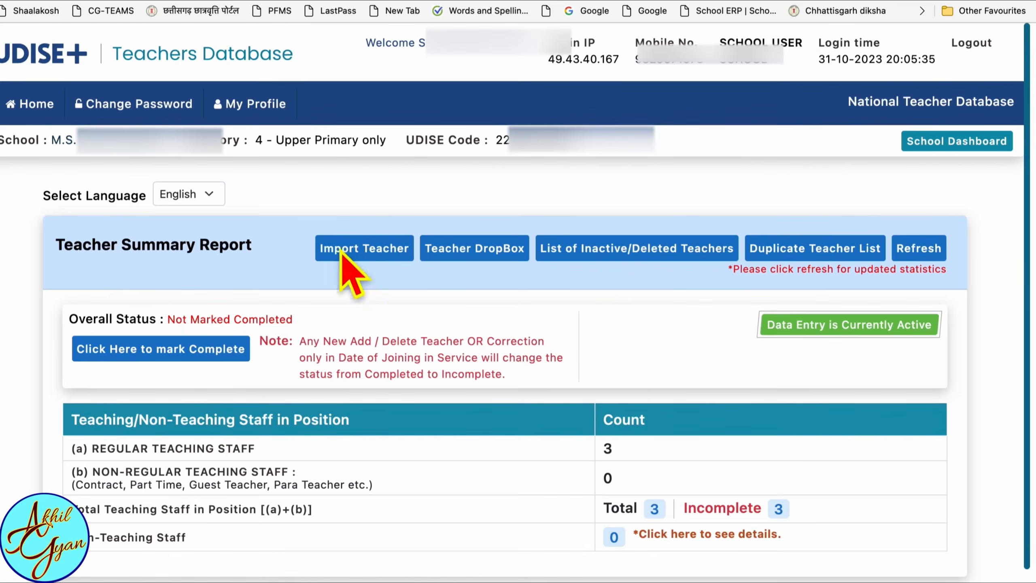
- Open Import Teacher and look up the teacher's National Code using their Aadhaar number and date of birth
click(367, 249)
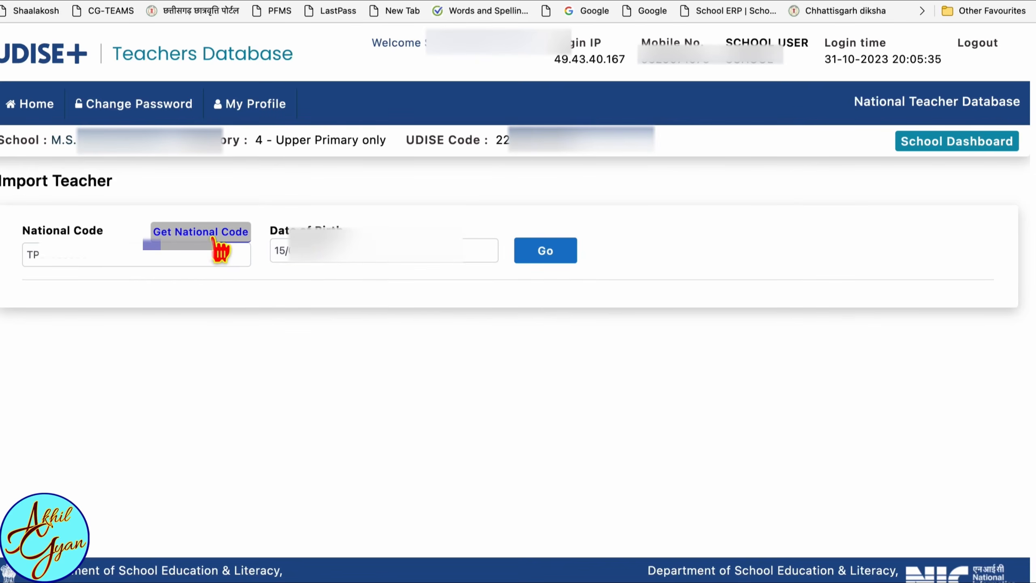
click(221, 252)
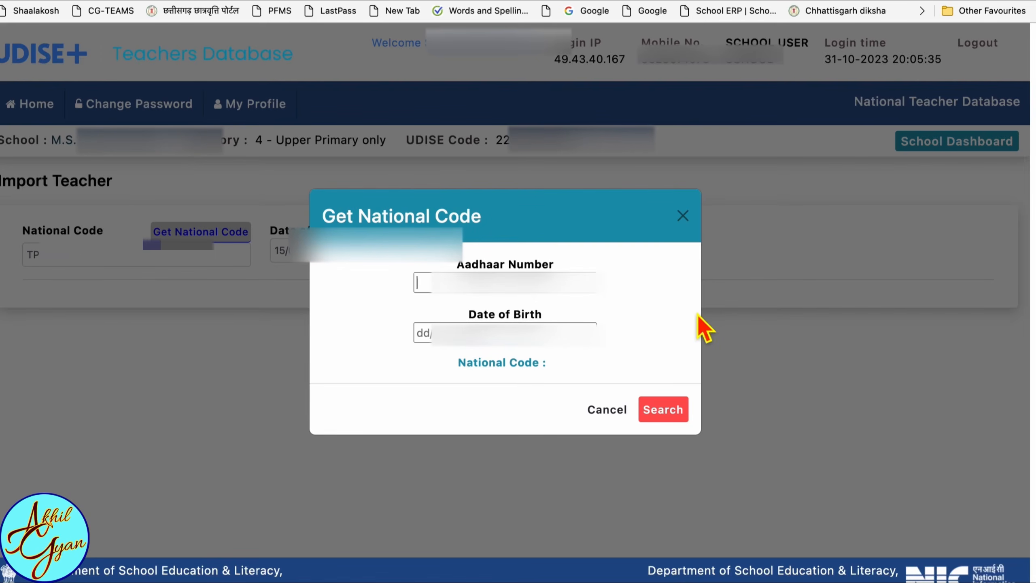
text(355)
click(435, 335)
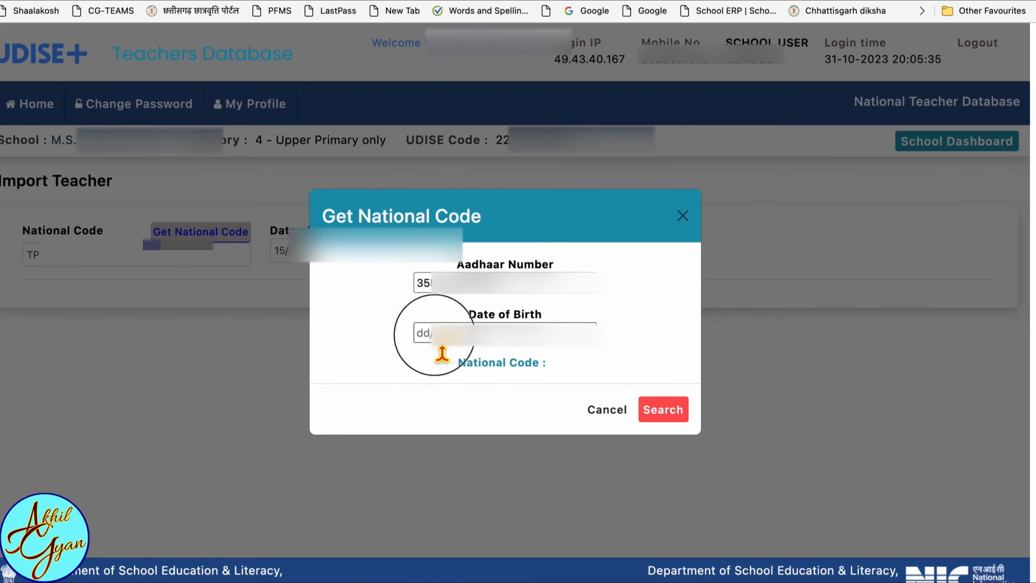
click(503, 359)
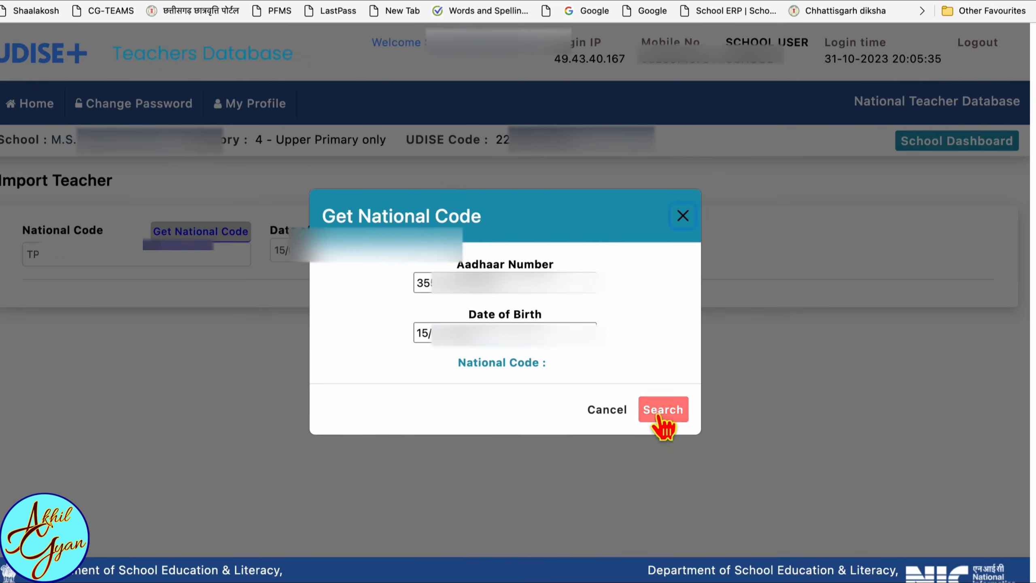
click(662, 413)
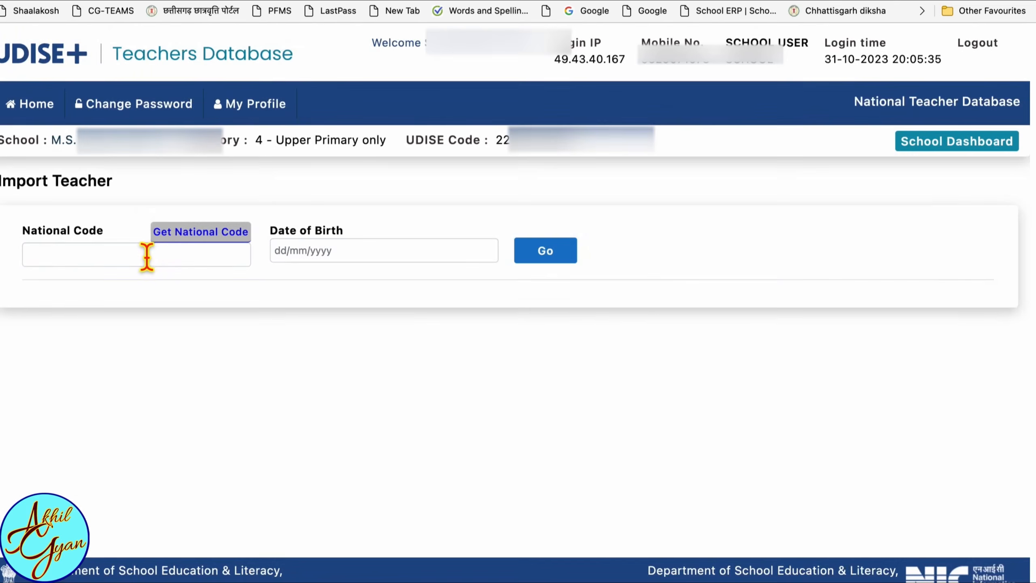
- Enter the teacher's National Code and date of birth in the Import Teacher form and fetch the teacher's record
click(146, 257)
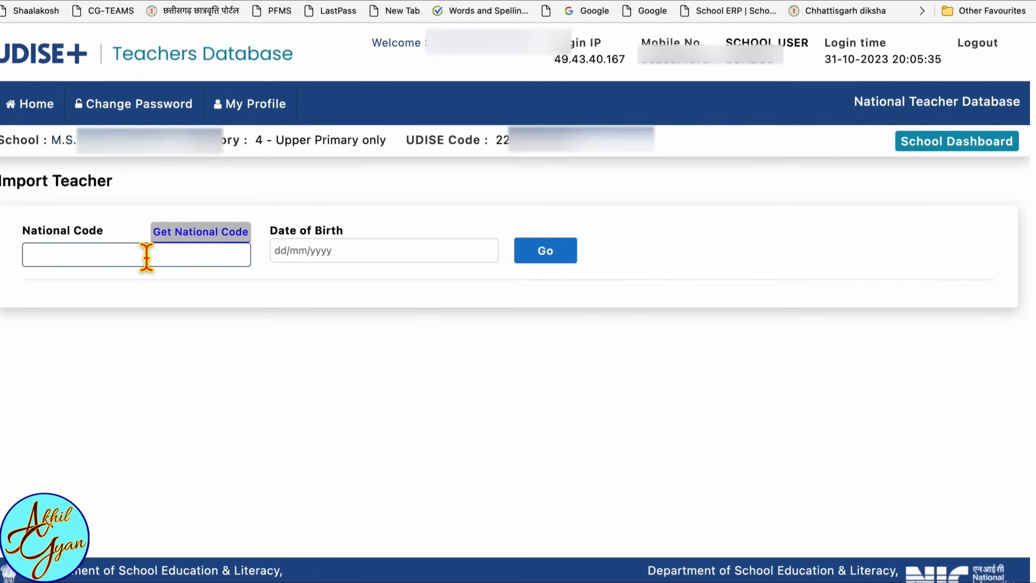
key(super+v)
click(289, 253)
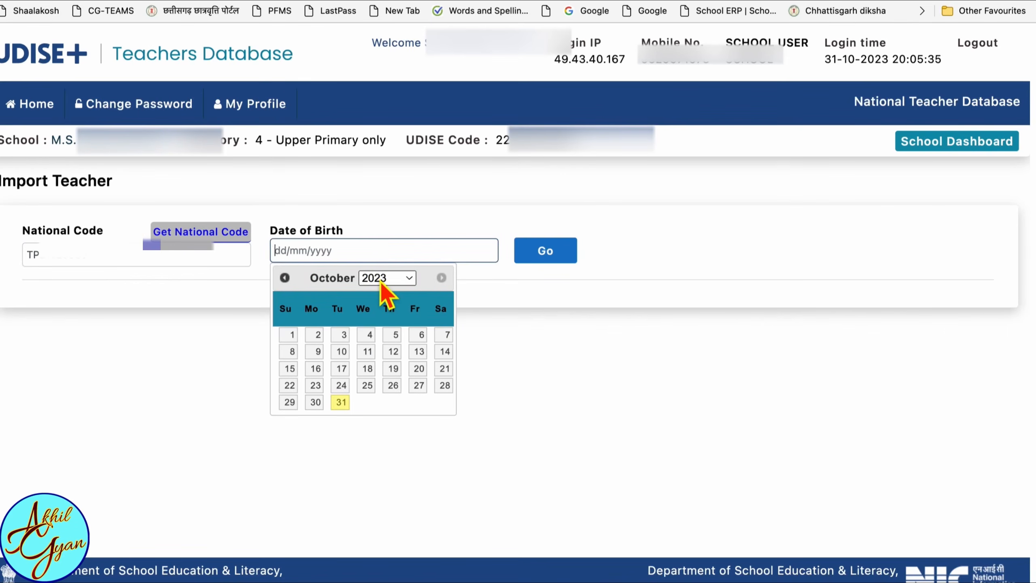
click(385, 282)
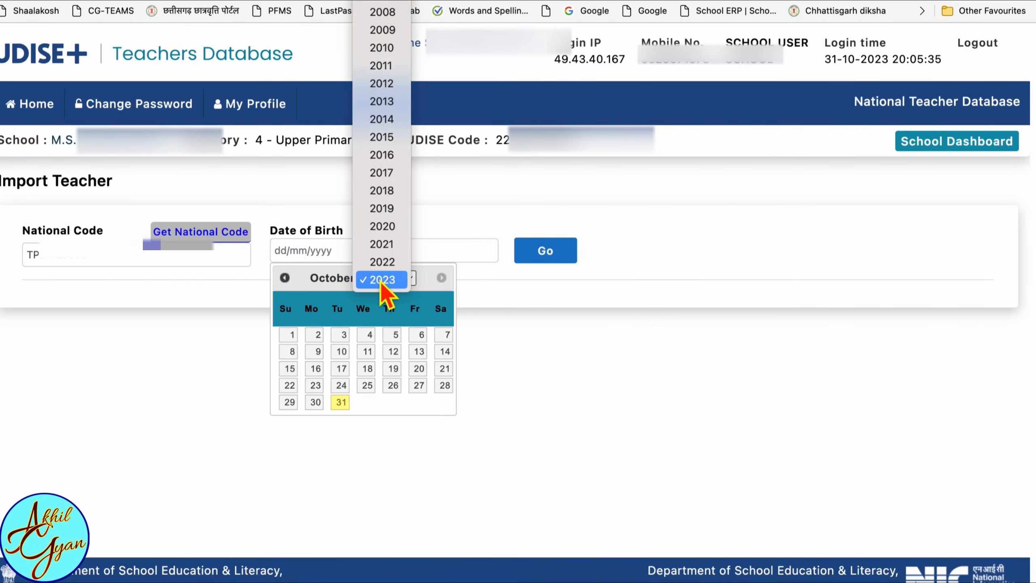
scroll(402, 229, up, 10)
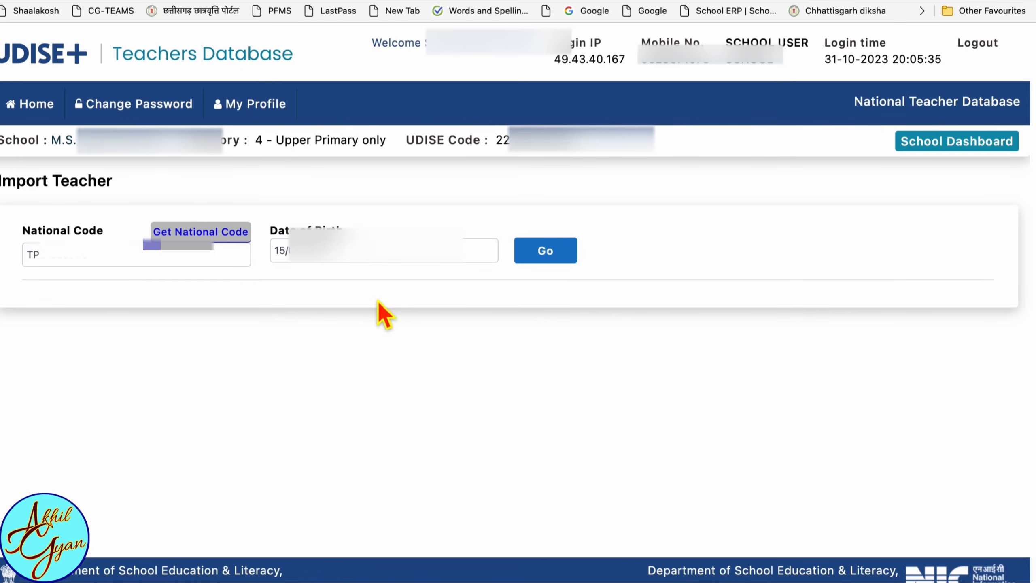
click(547, 258)
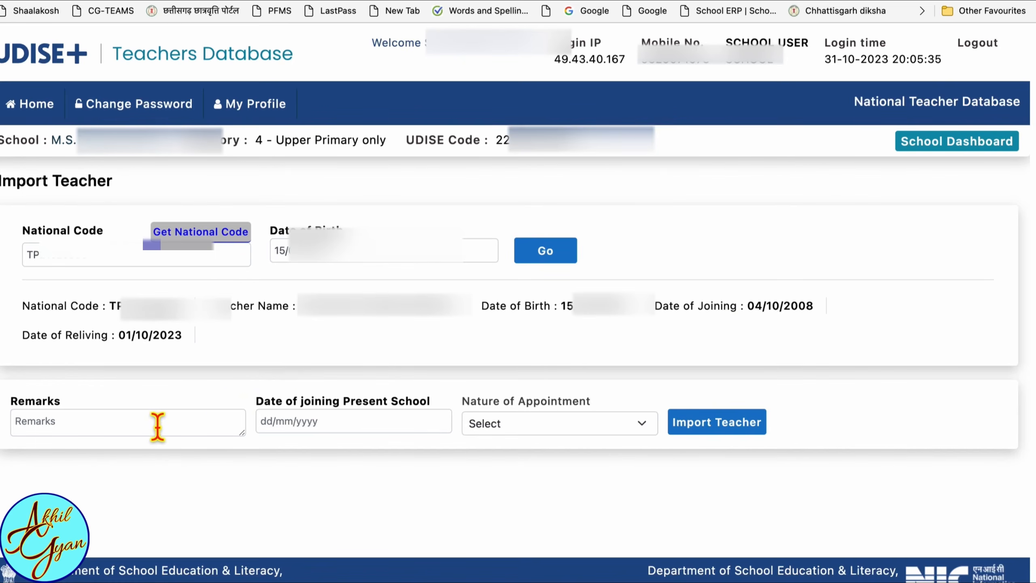
- Import the teacher with remark "due to check", present school joining date 01/10/2023 and nature of appointment 1 - Regular, confirming the restore
click(154, 429)
text(due to check)
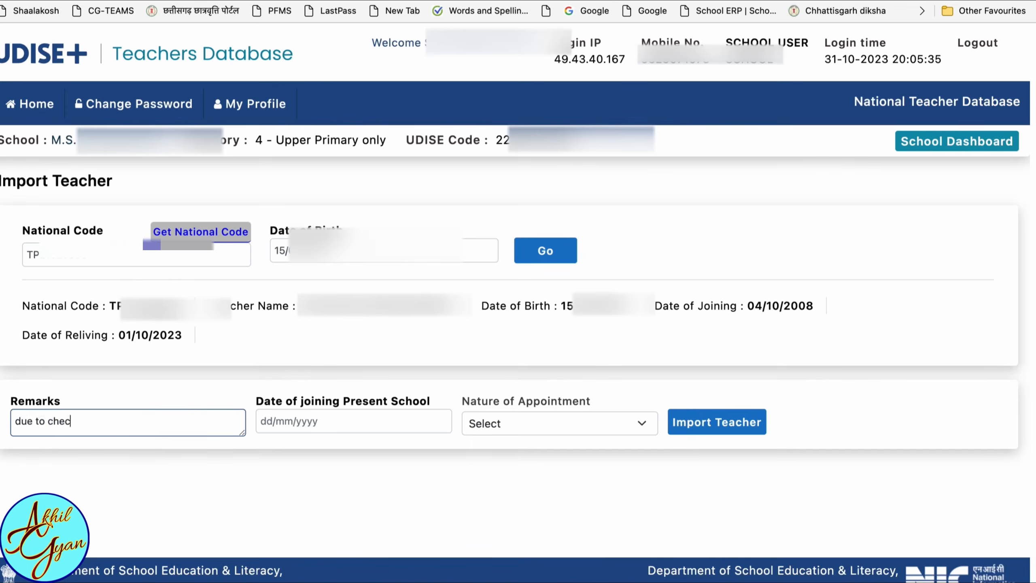
click(359, 422)
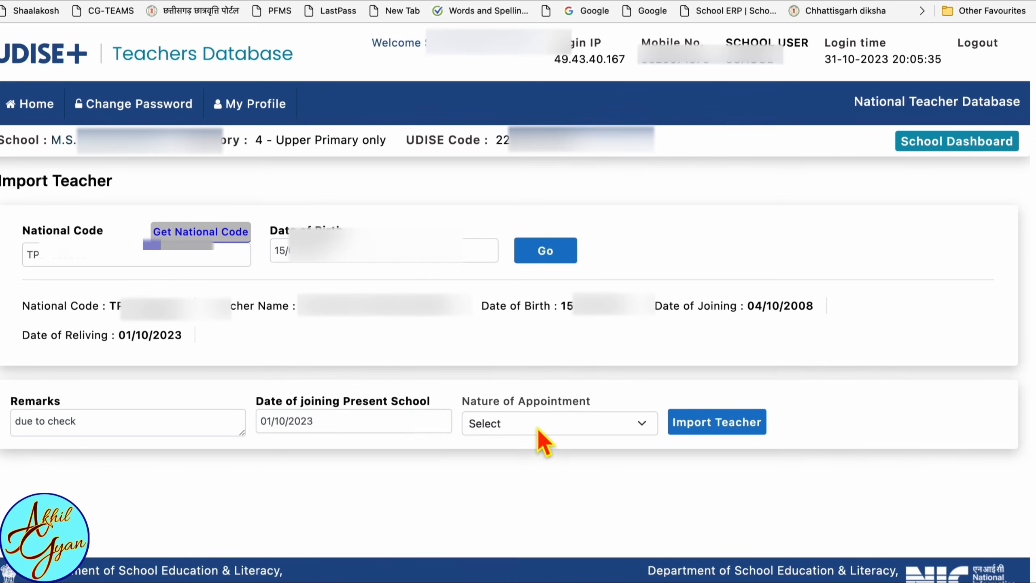
click(538, 429)
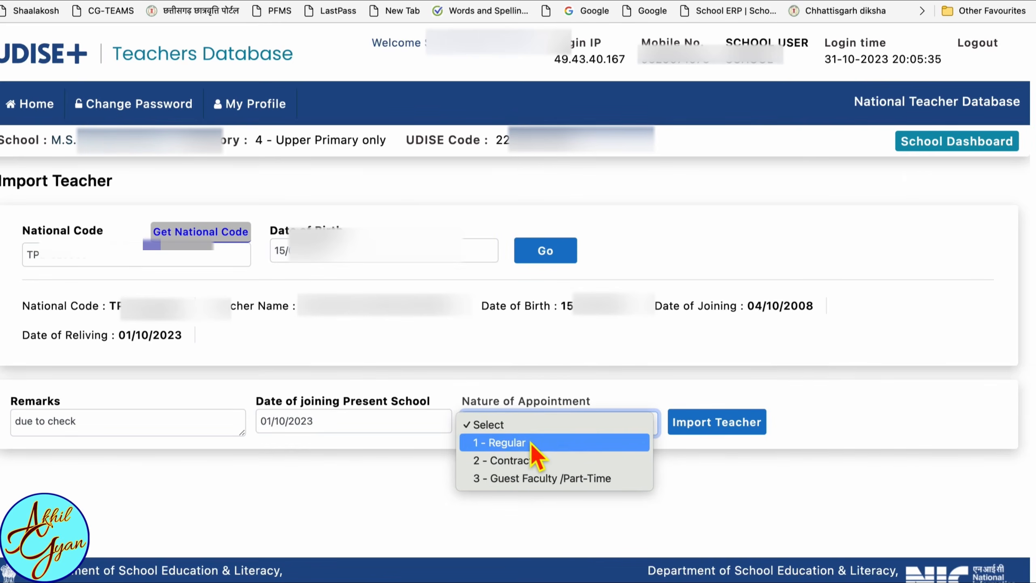
click(553, 444)
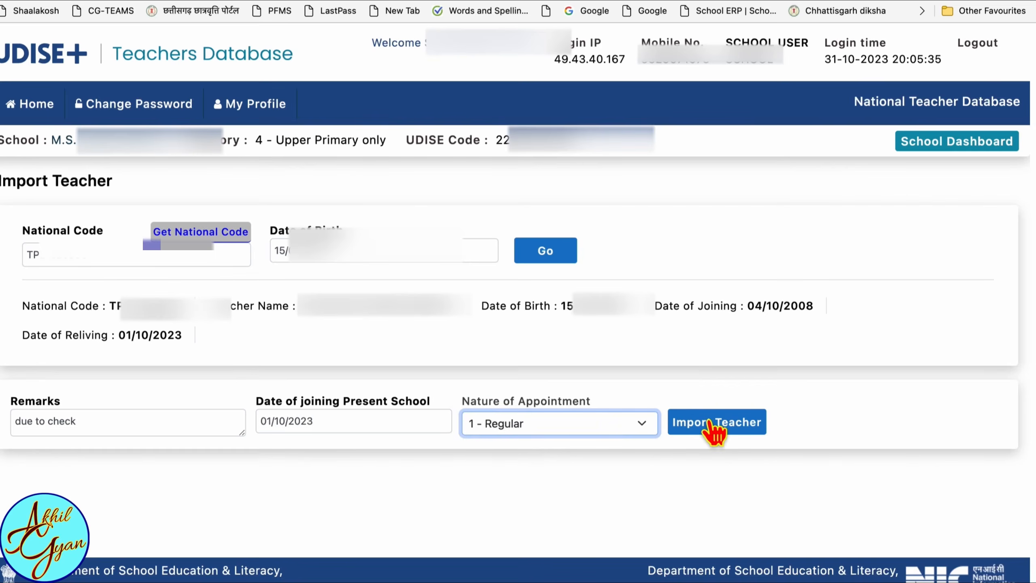
click(715, 429)
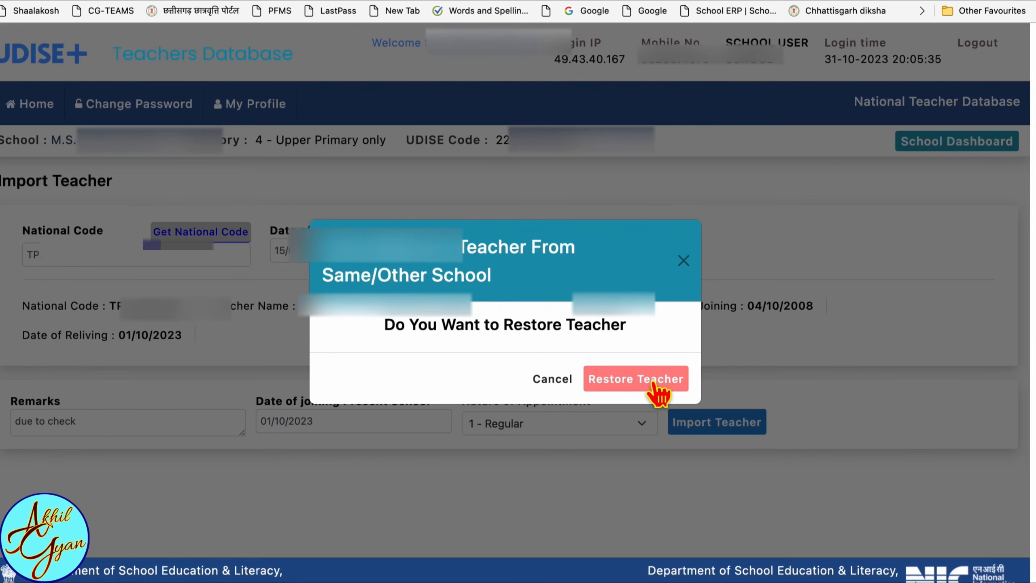
click(653, 383)
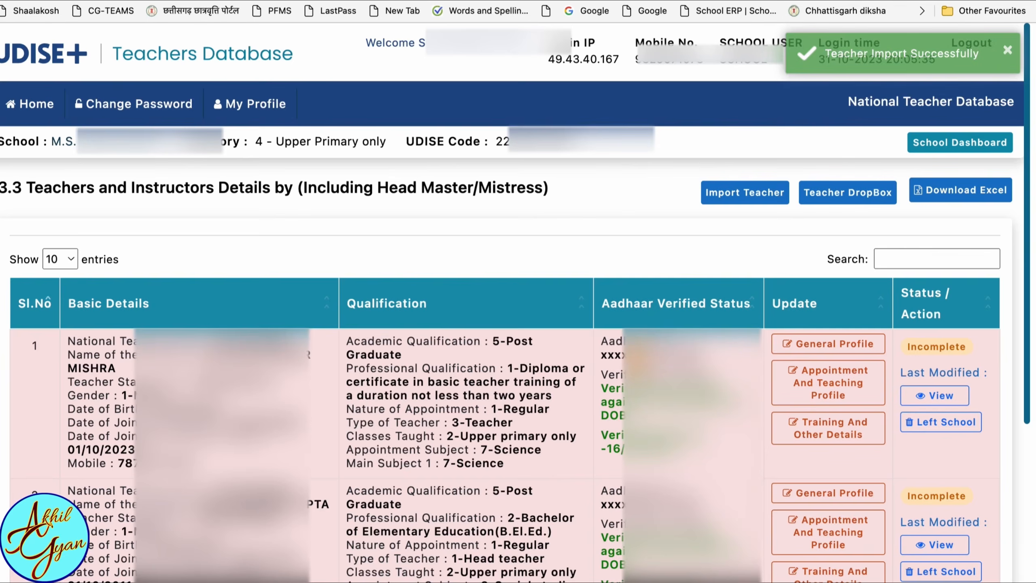
- Open the General Profile of the first listed teacher, review the Aadhaar details and update the profile
scroll(518, 302, down, 5)
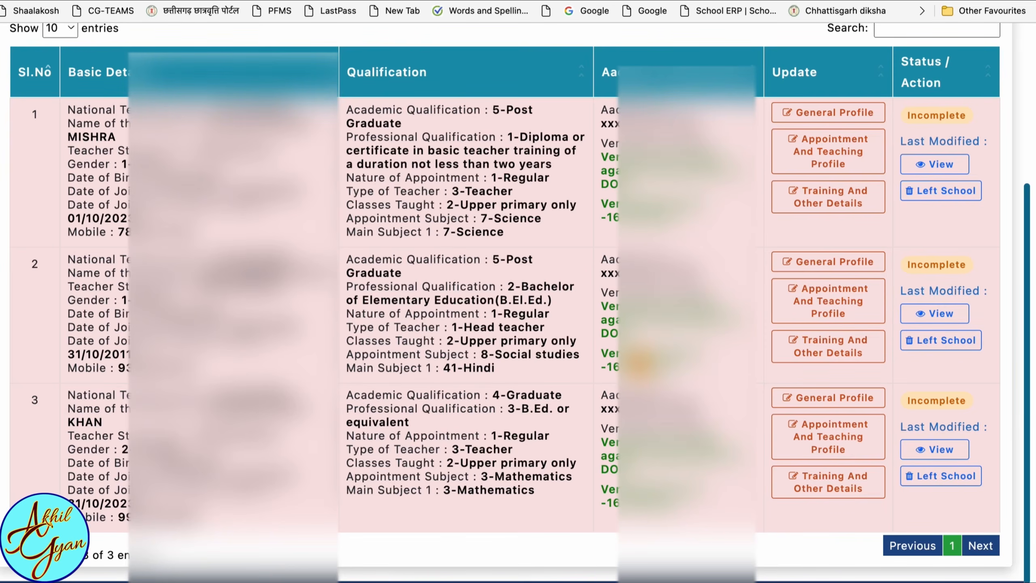
scroll(515, 302, up, 1)
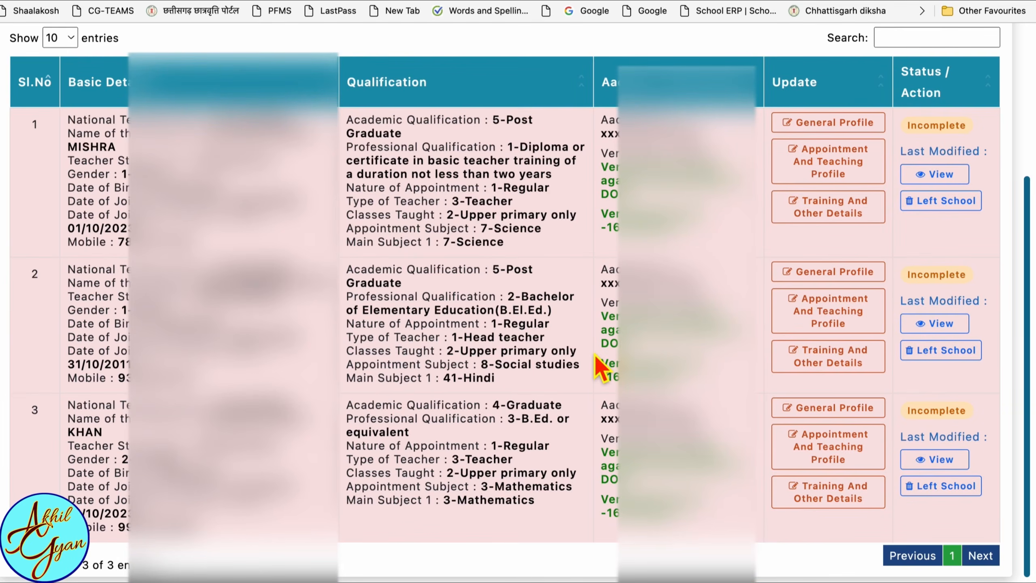
scroll(596, 363, down, 3)
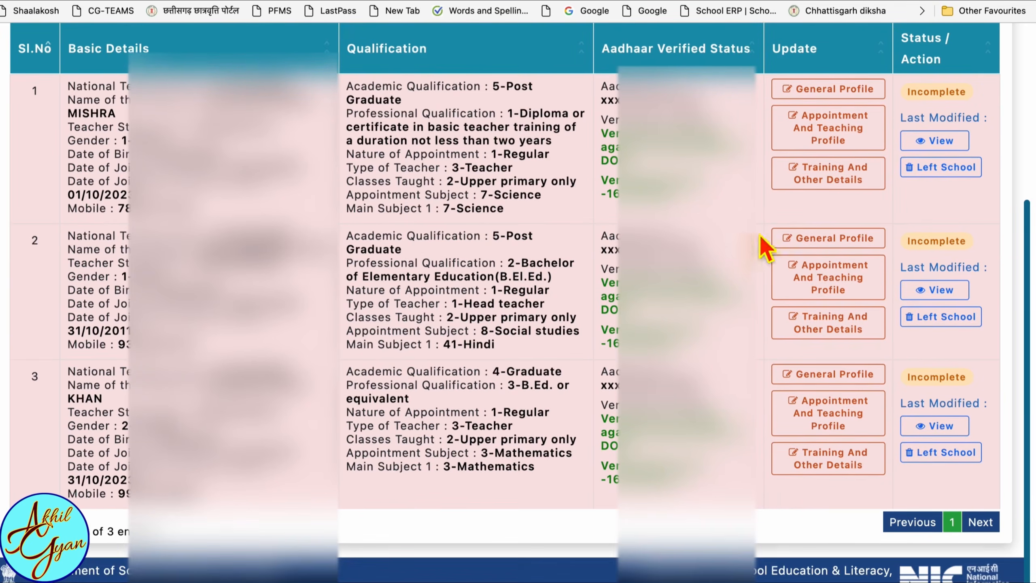
click(834, 90)
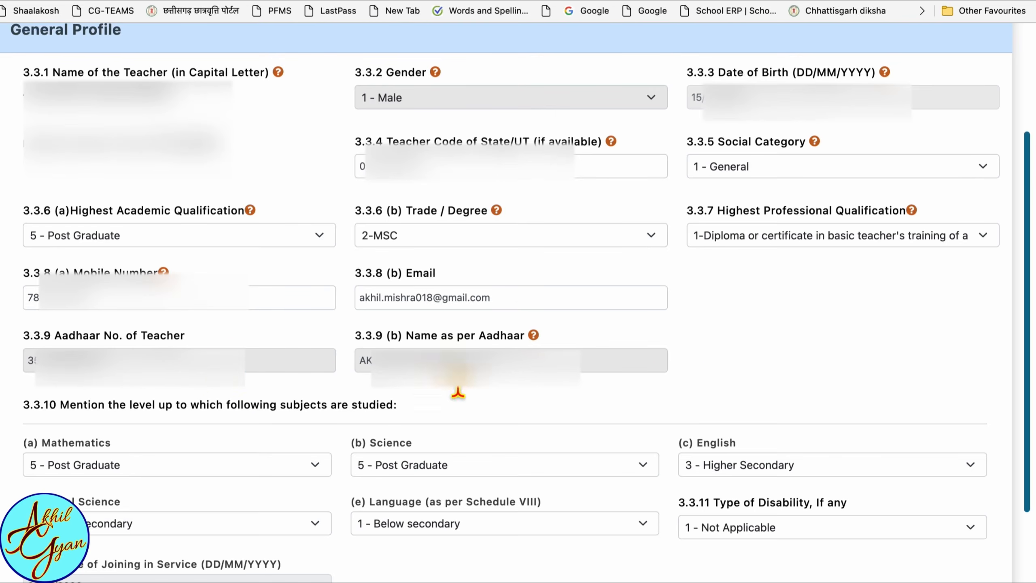
drag(110, 366, 265, 354)
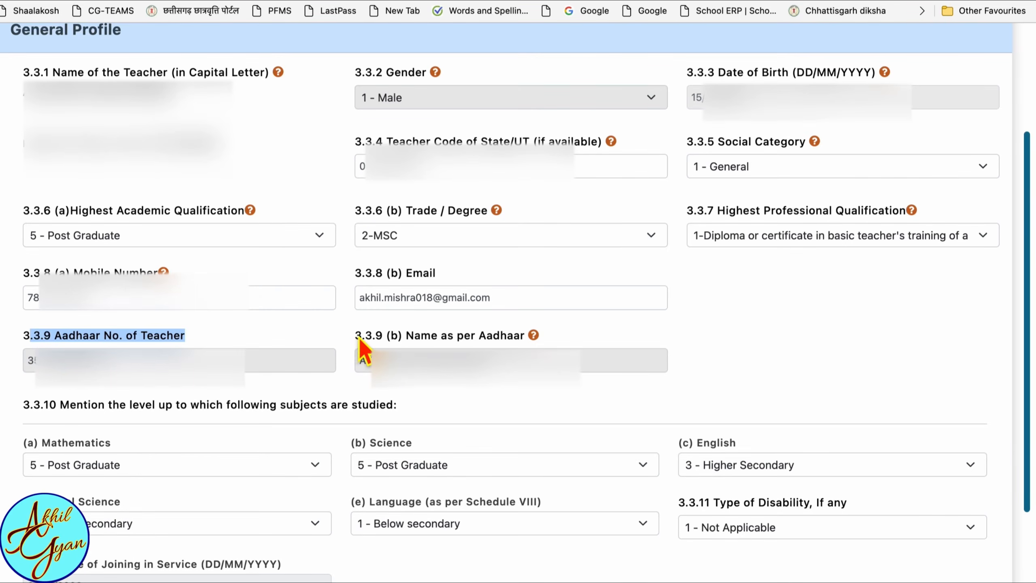
drag(357, 337, 580, 359)
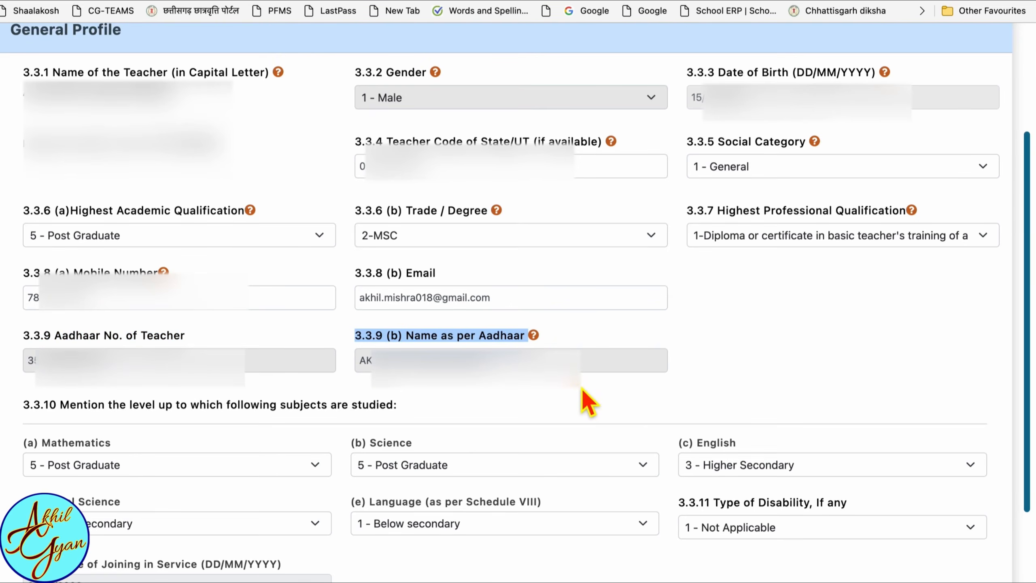
scroll(581, 387, down, 3)
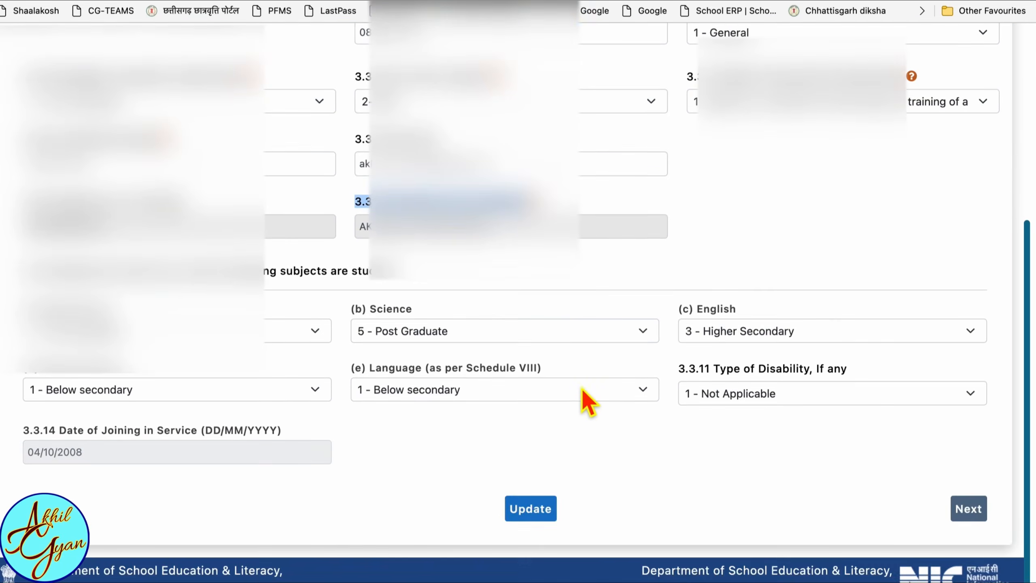
click(537, 516)
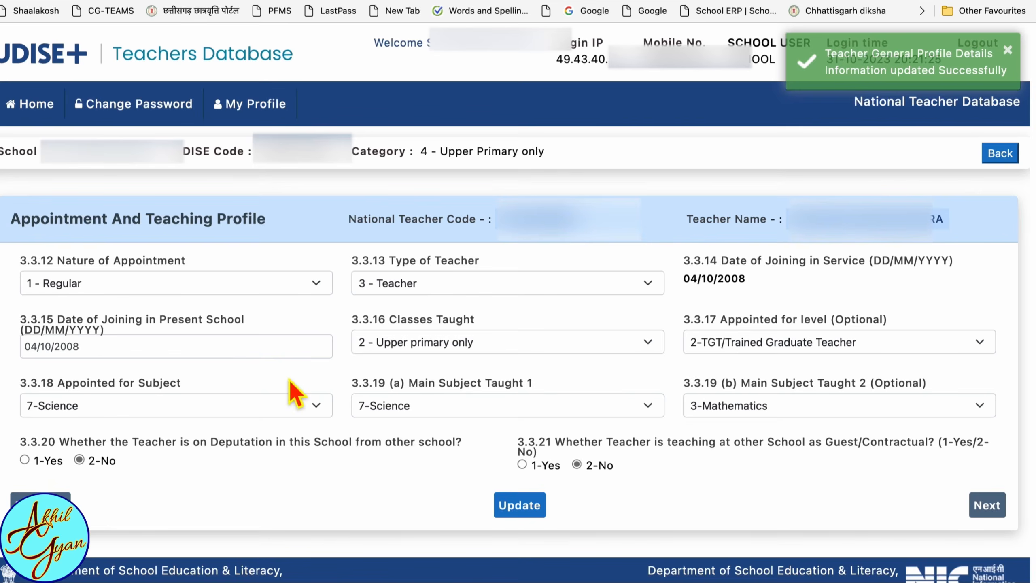
- Update the teacher's Appointment And Teaching Profile and the Training And Other Details using the values already filled in
click(519, 505)
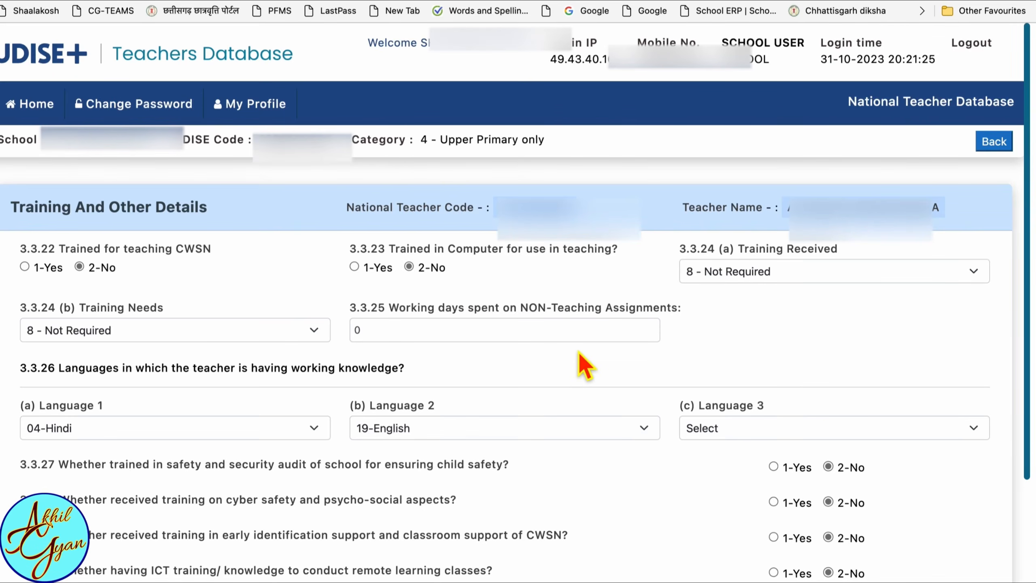
scroll(586, 366, down, 5)
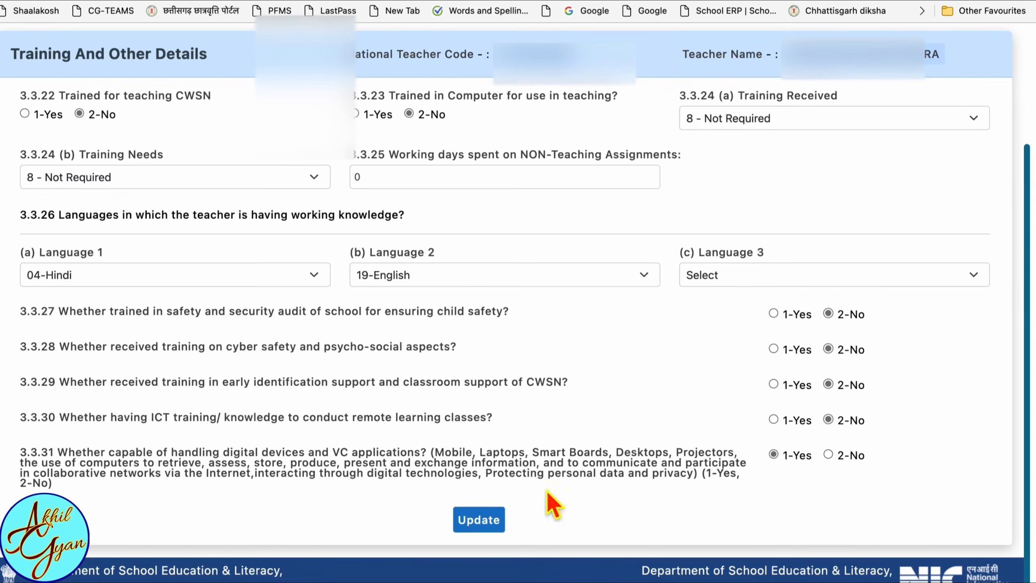
scroll(483, 522, up, 1)
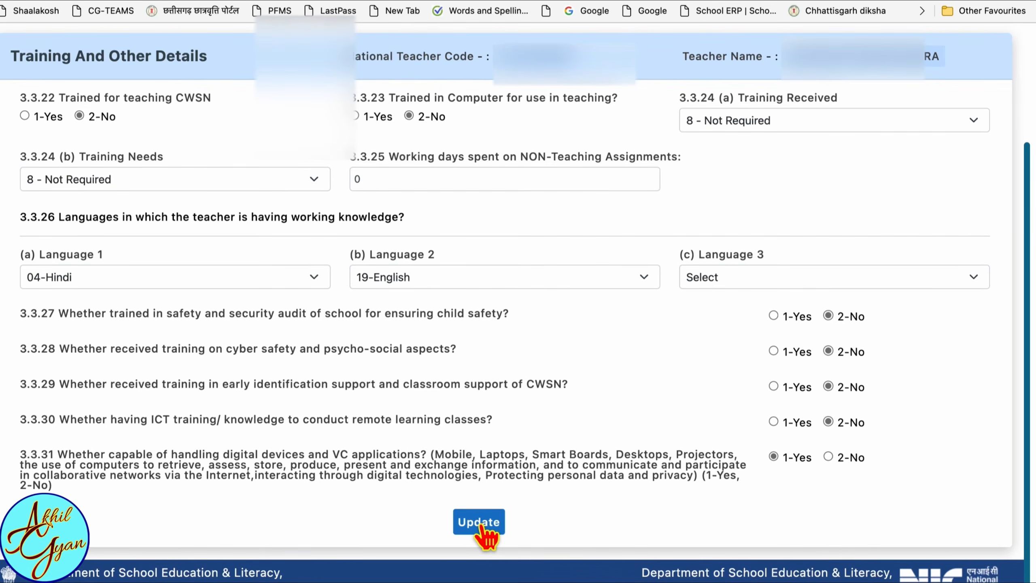
click(479, 523)
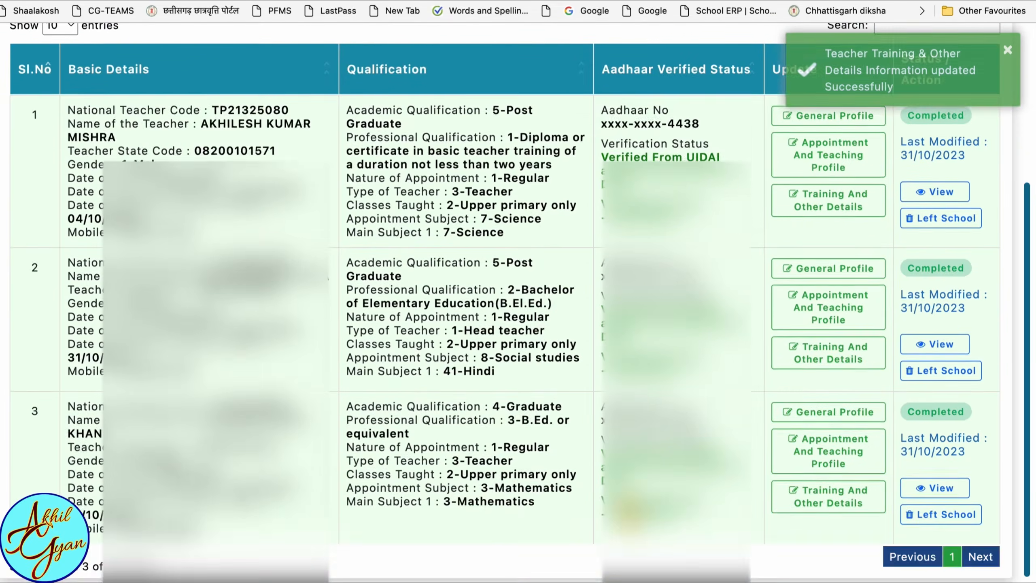
- Return to the School Dashboard and refresh the Teacher Summary Report statistics
scroll(506, 310, up, 2)
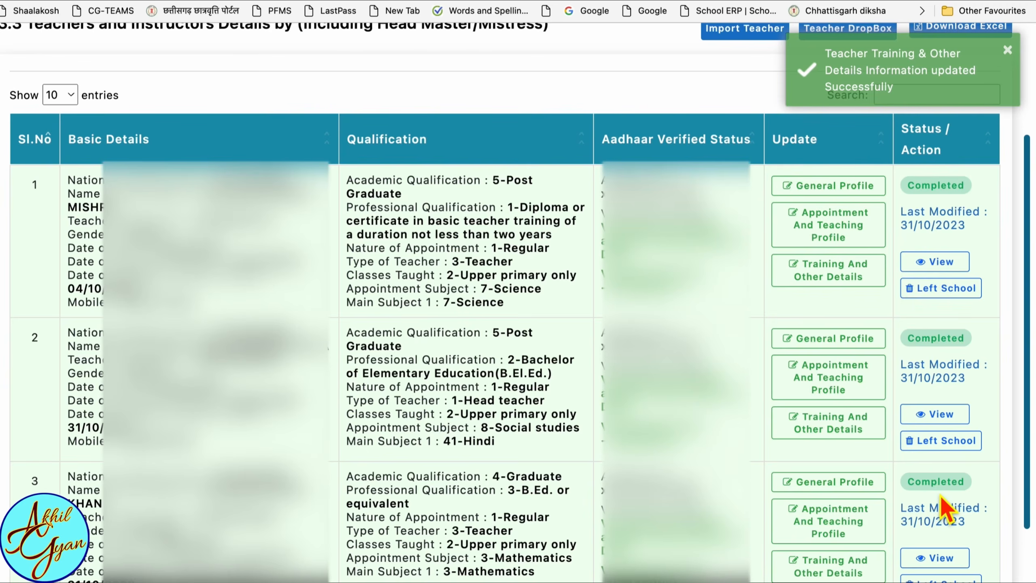
scroll(867, 428, up, 2)
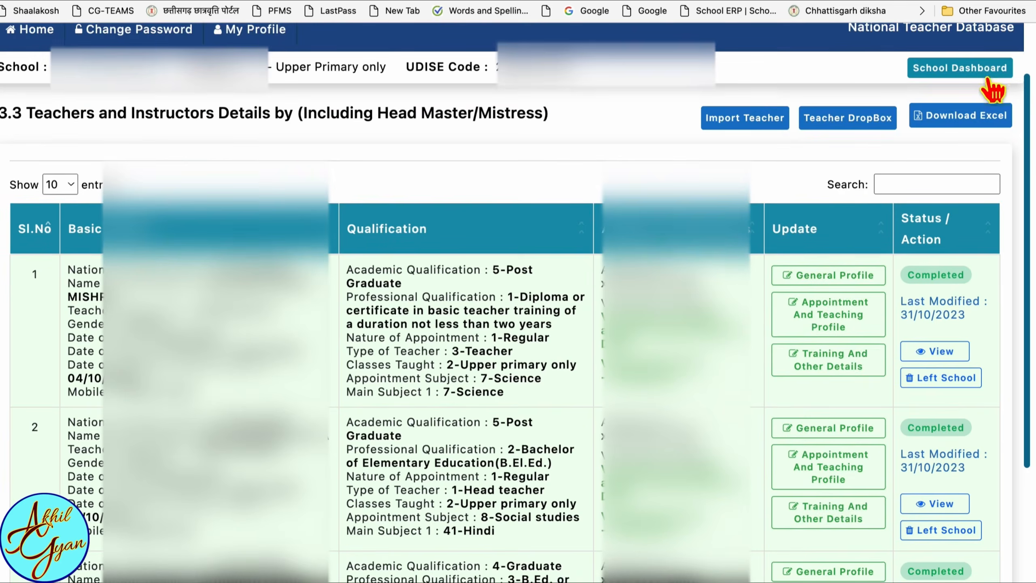
click(981, 70)
click(938, 220)
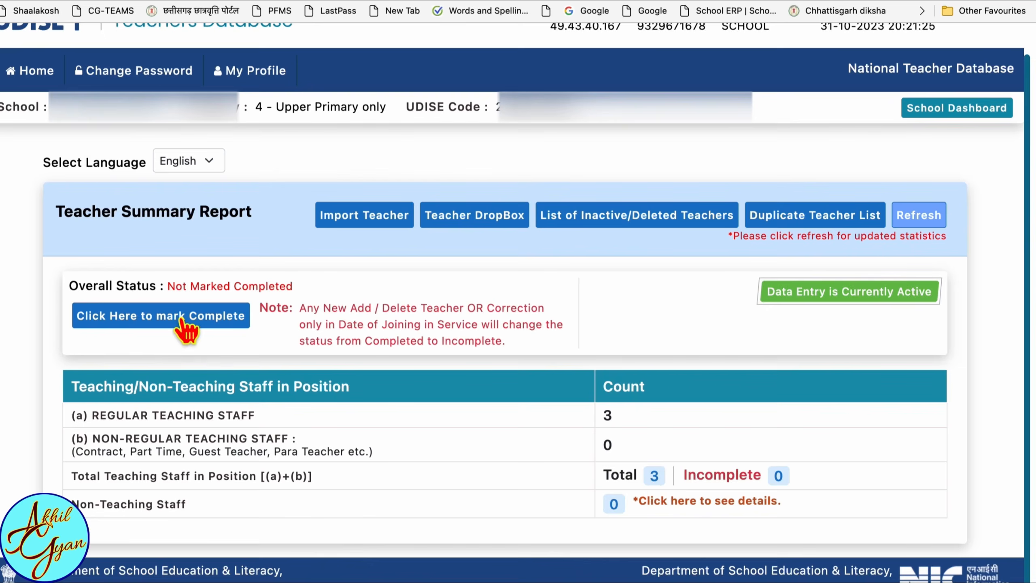
- Mark the school's teacher data complete with remark "All data Fill as school record behalf of headmaster", accept the declaration and confirm the status update
click(155, 324)
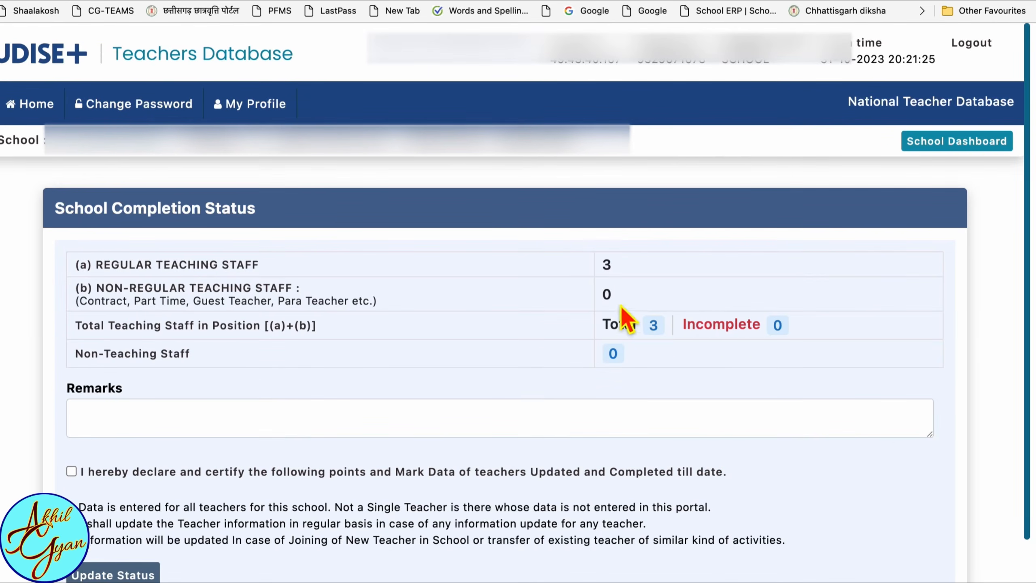
click(341, 428)
text(All data Fill as school record behalf of headmaster)
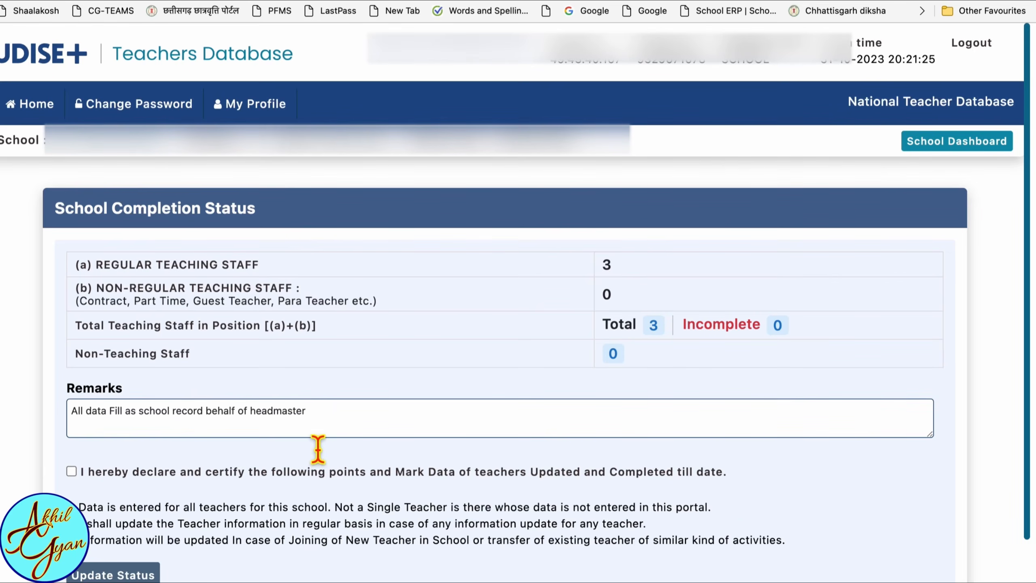
click(72, 472)
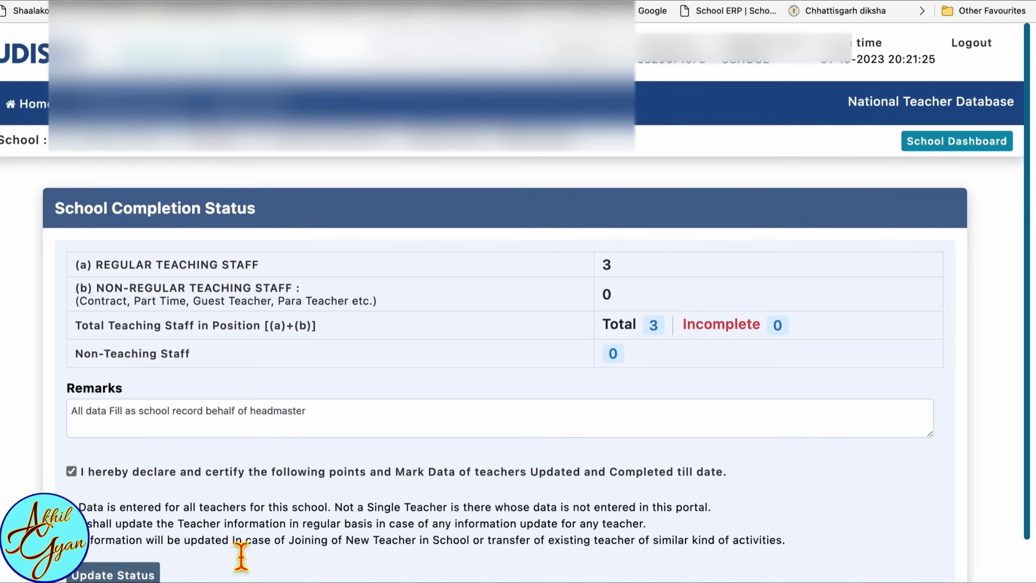
scroll(238, 549, down, 2)
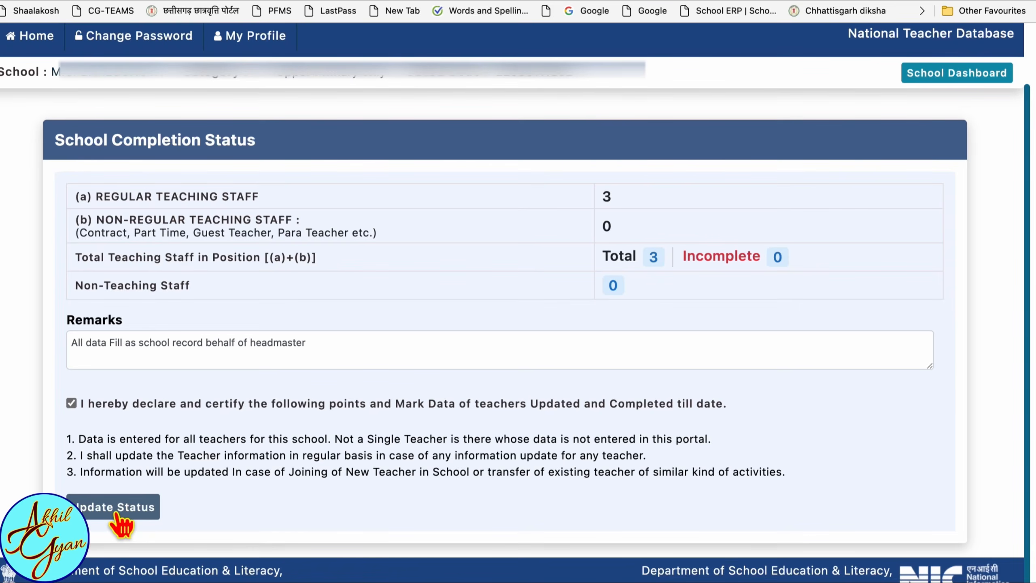
click(117, 516)
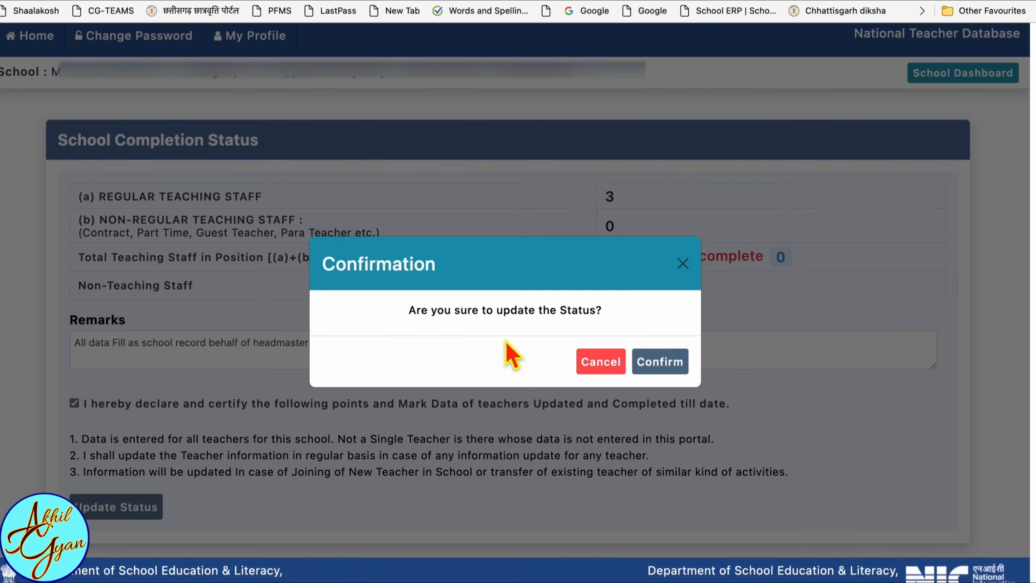
click(660, 361)
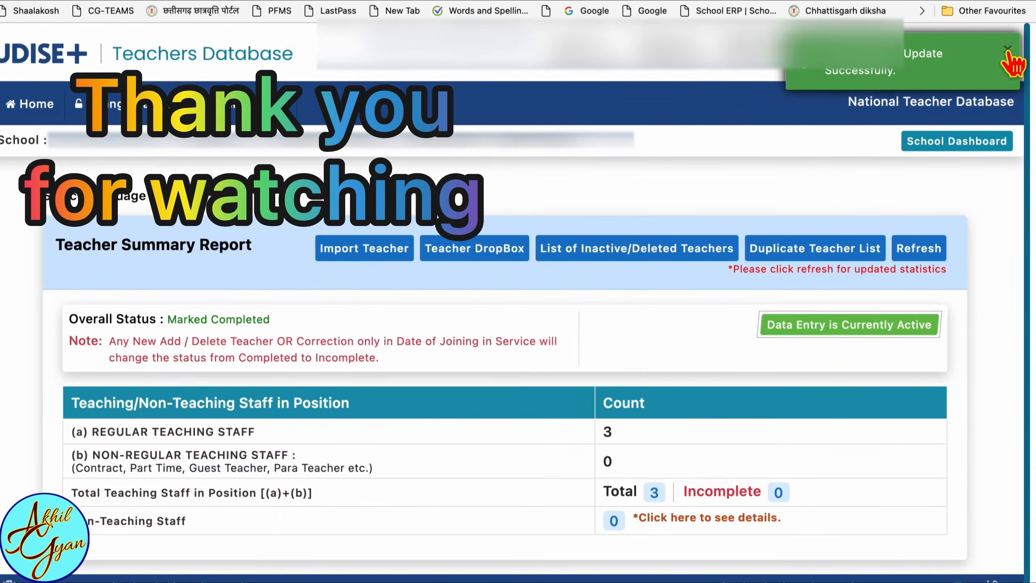